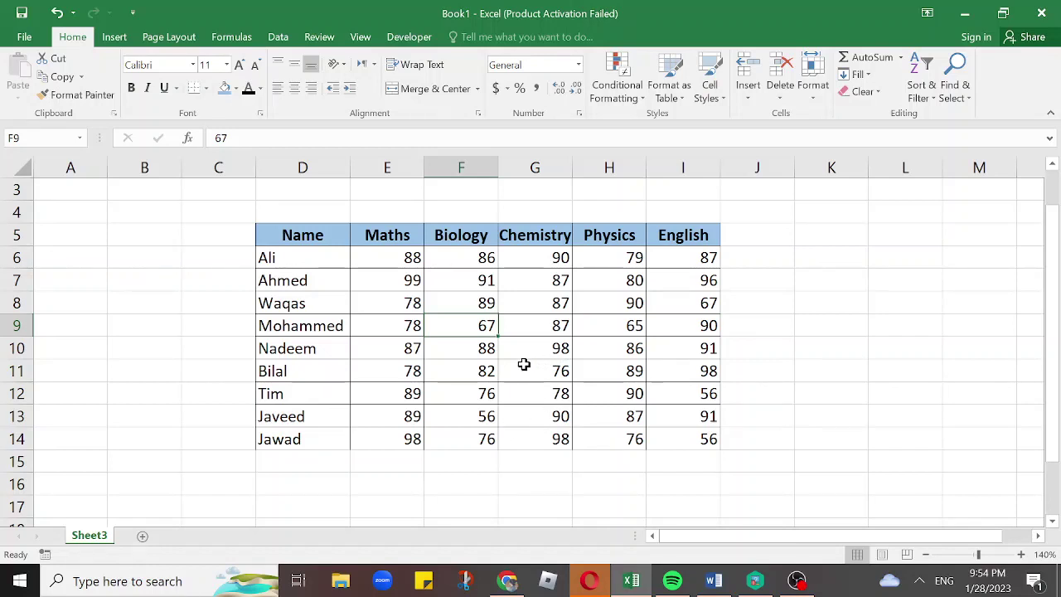
pyautogui.click(115, 37)
pyautogui.click(162, 39)
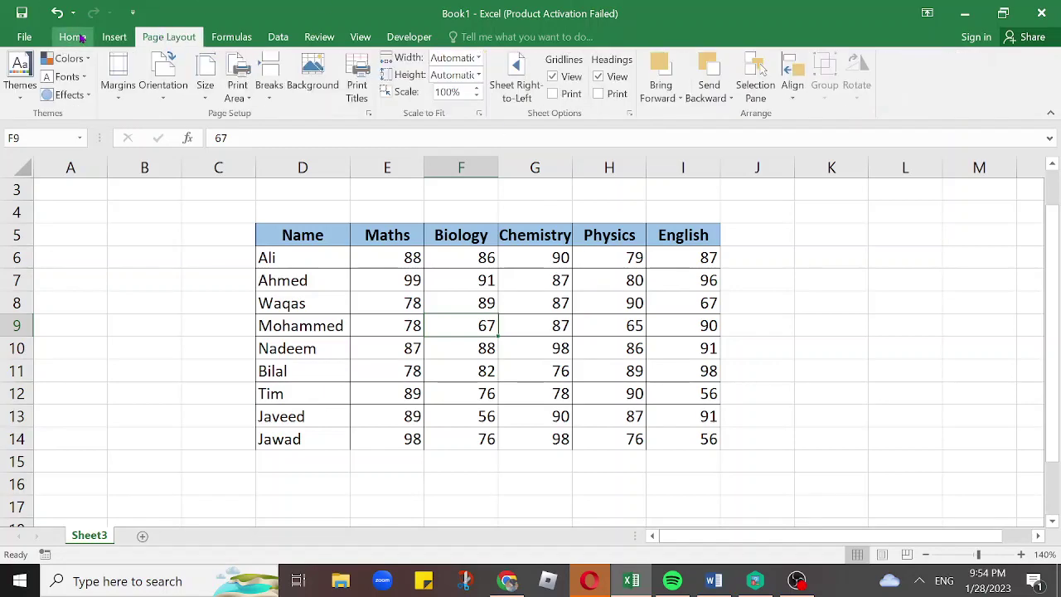
pyautogui.click(82, 38)
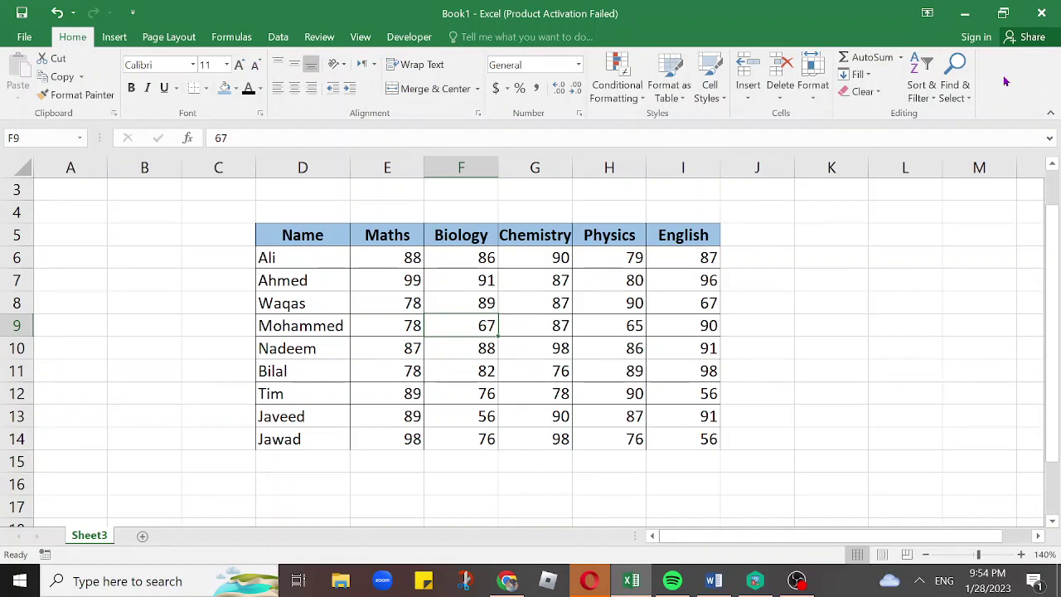
pyautogui.click(24, 38)
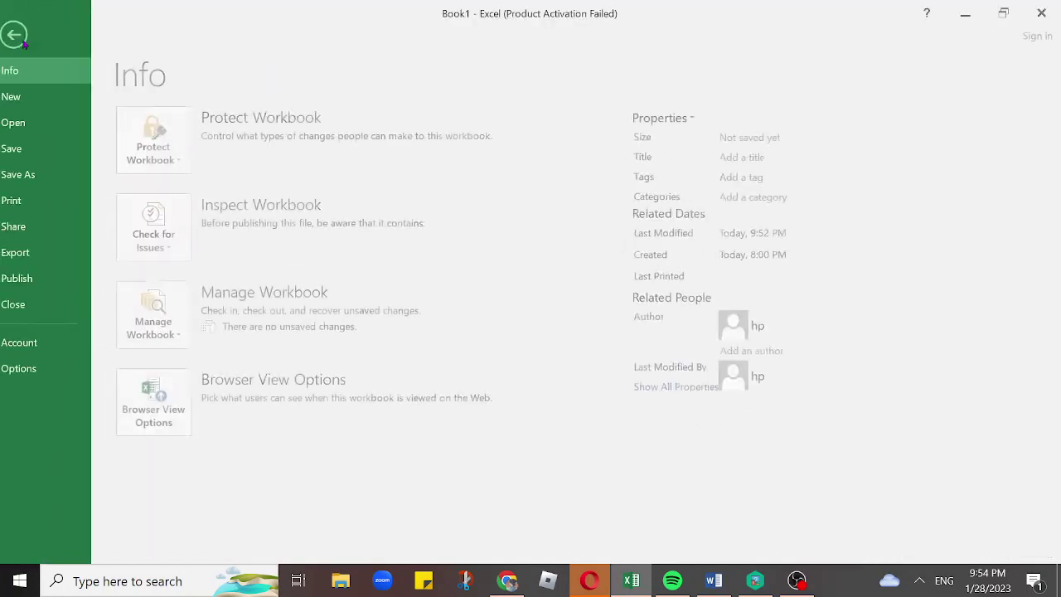
pyautogui.click(32, 371)
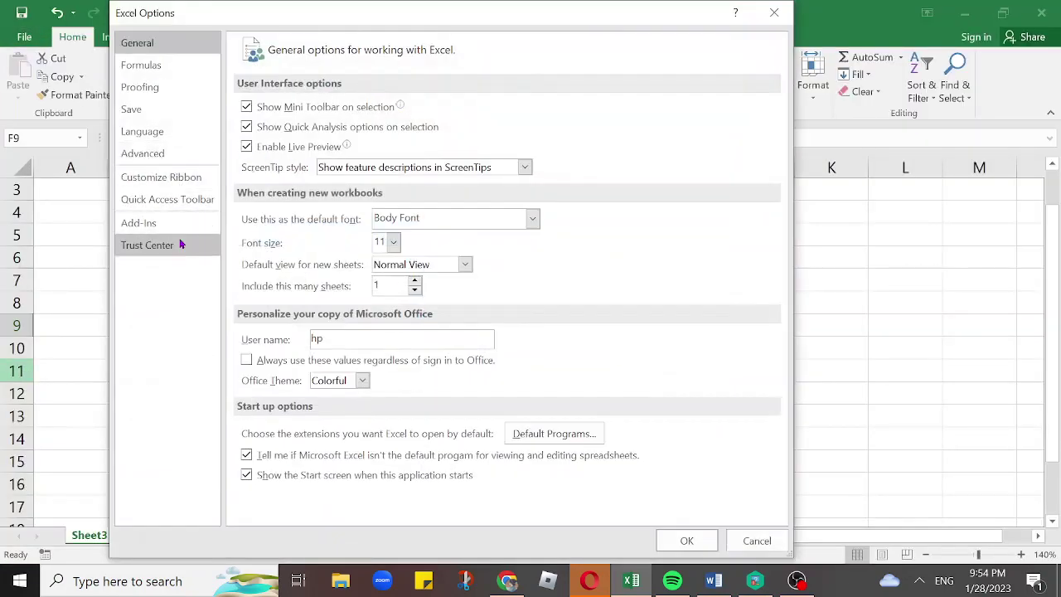
pyautogui.click(170, 184)
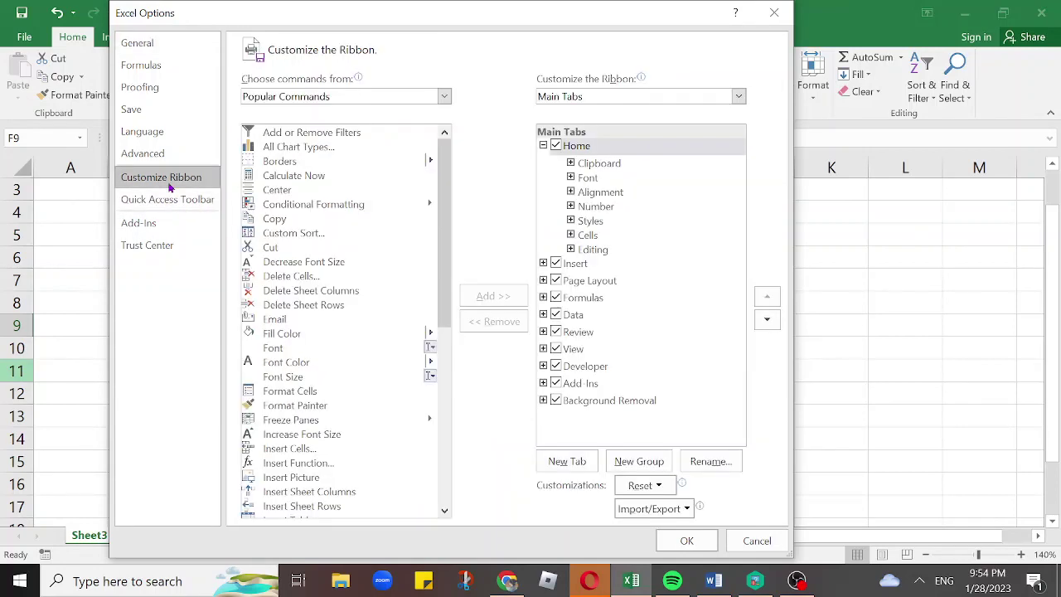
pyautogui.click(774, 12)
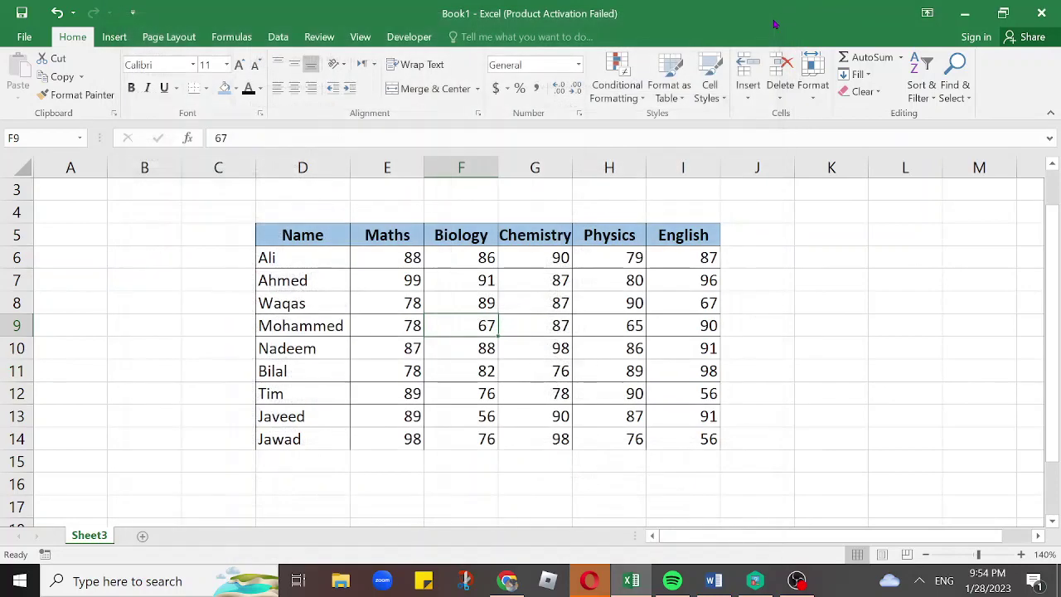
# In the ribbon customization settings, list the commands not in the ribbon and select the Form command
pyautogui.rightClick(1005, 83)
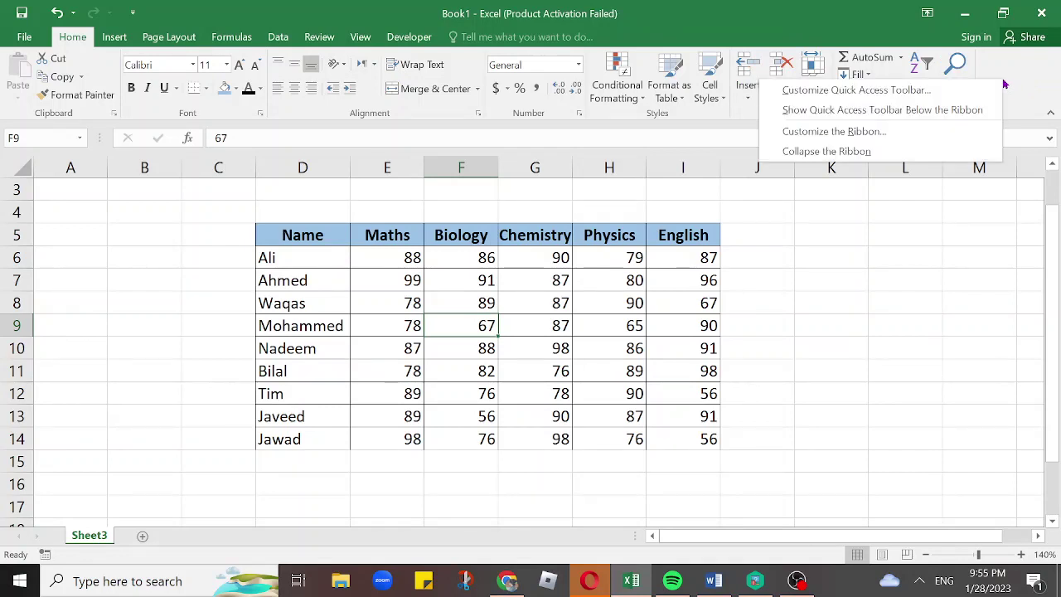
pyautogui.click(880, 134)
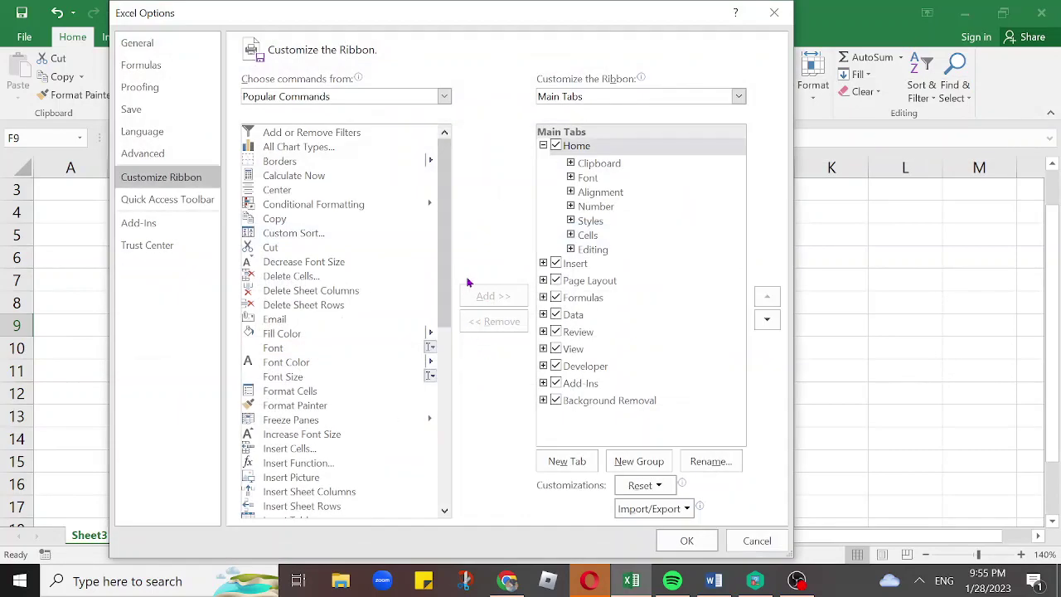
pyautogui.click(543, 145)
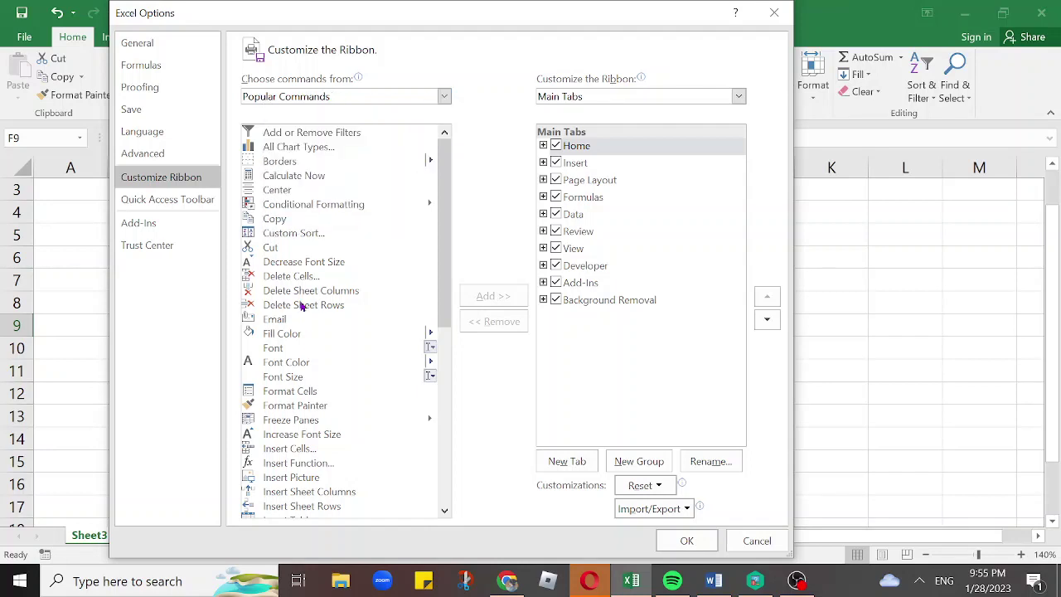
pyautogui.click(441, 96)
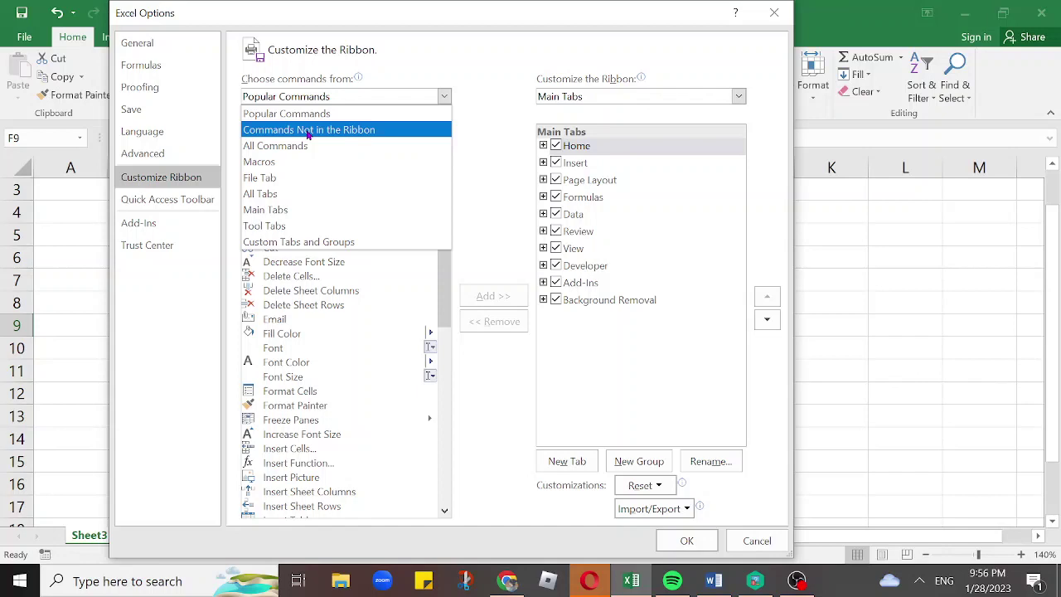
pyautogui.click(309, 130)
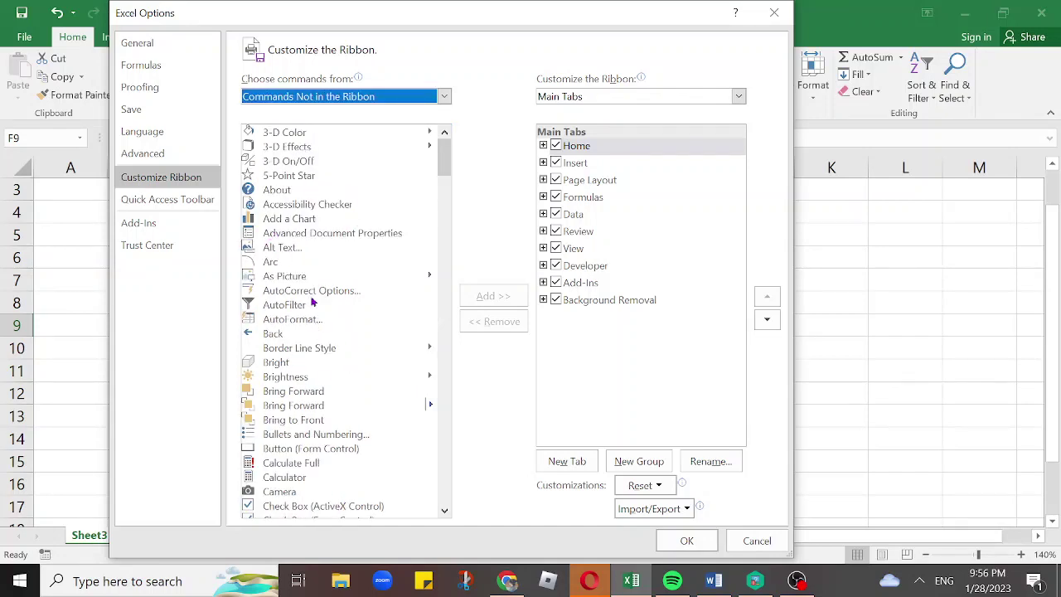
pyautogui.moveTo(439, 153); pyautogui.dragTo(432, 266)
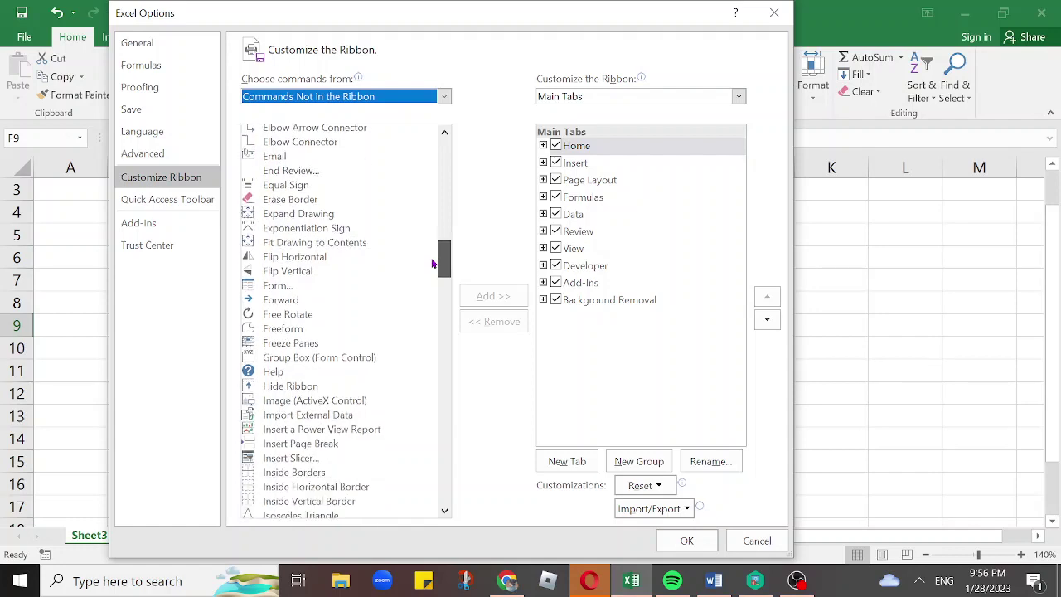
pyautogui.click(279, 286)
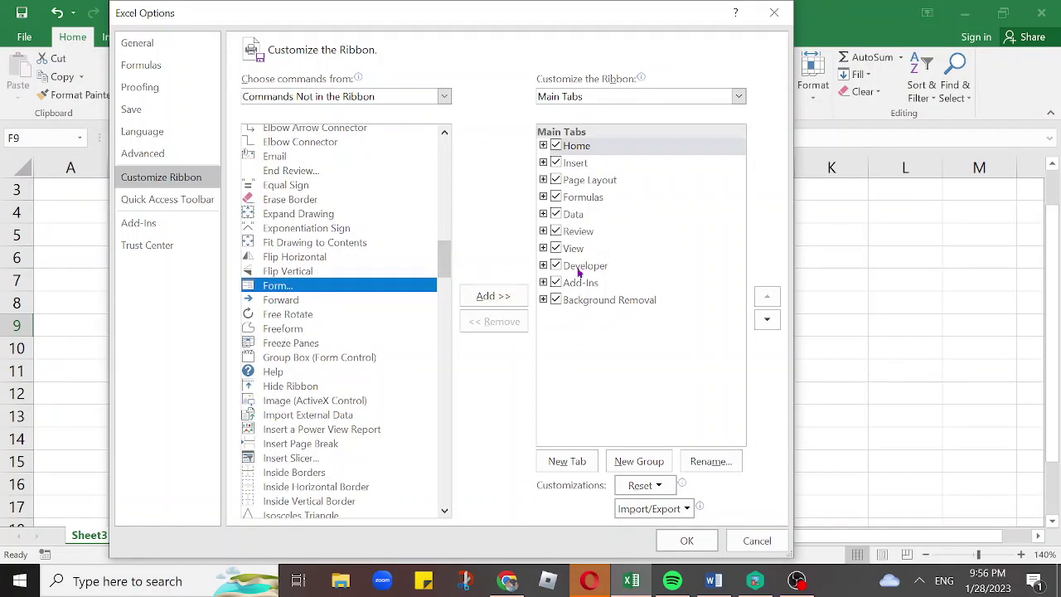
# Expand the Data tab's groups in the ribbon customization list and add a new custom group to that tab
pyautogui.click(544, 214)
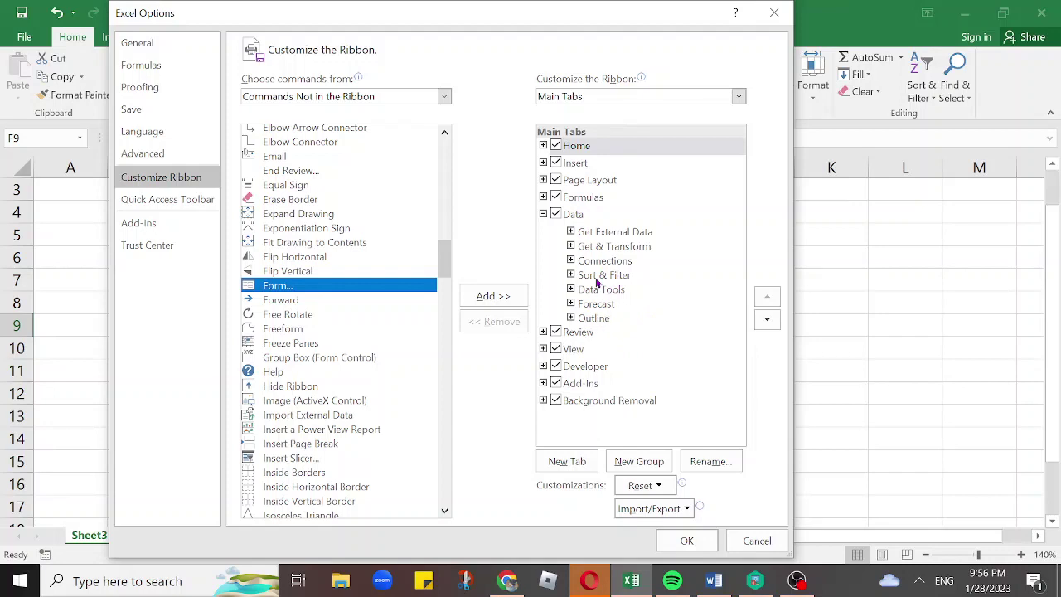
pyautogui.click(575, 216)
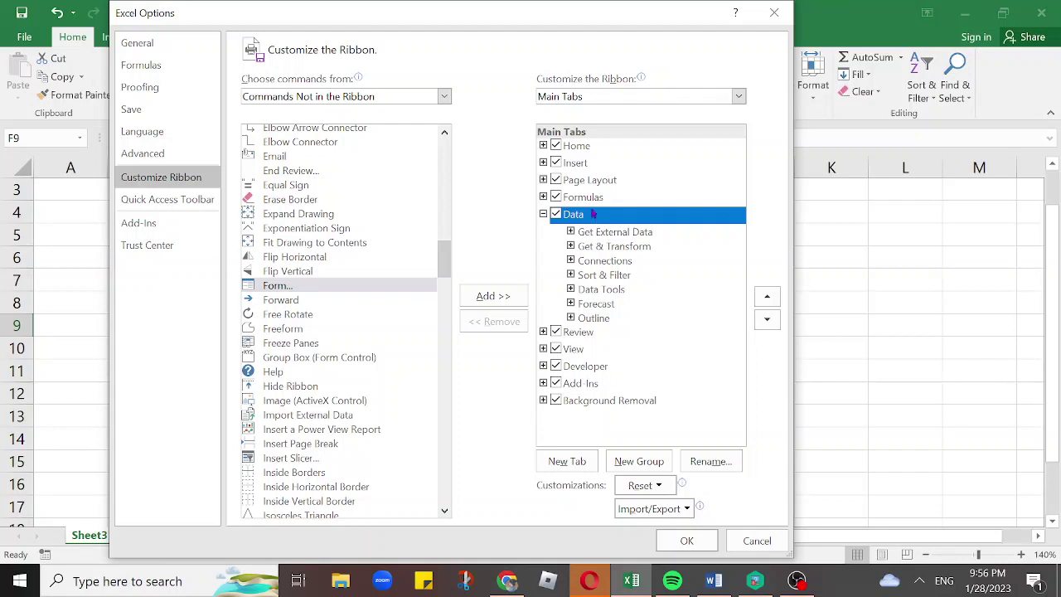
pyautogui.click(589, 199)
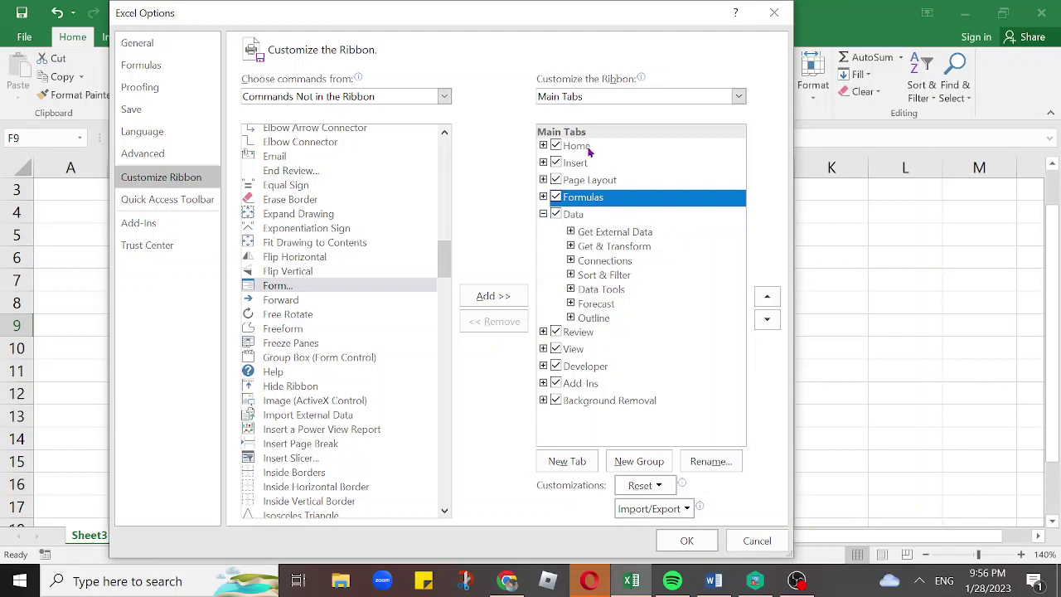
pyautogui.click(584, 217)
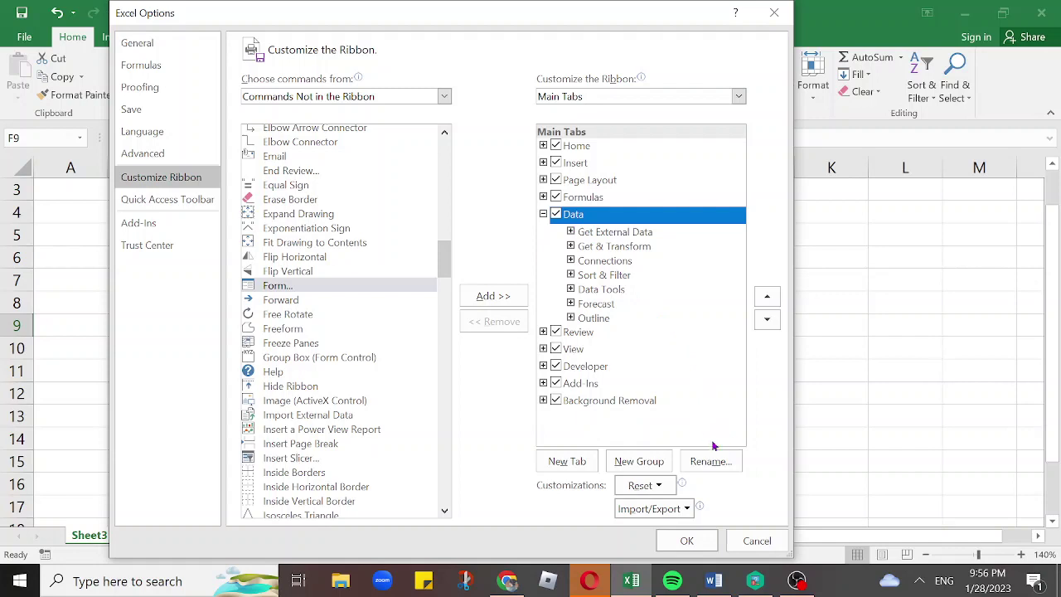
pyautogui.click(639, 461)
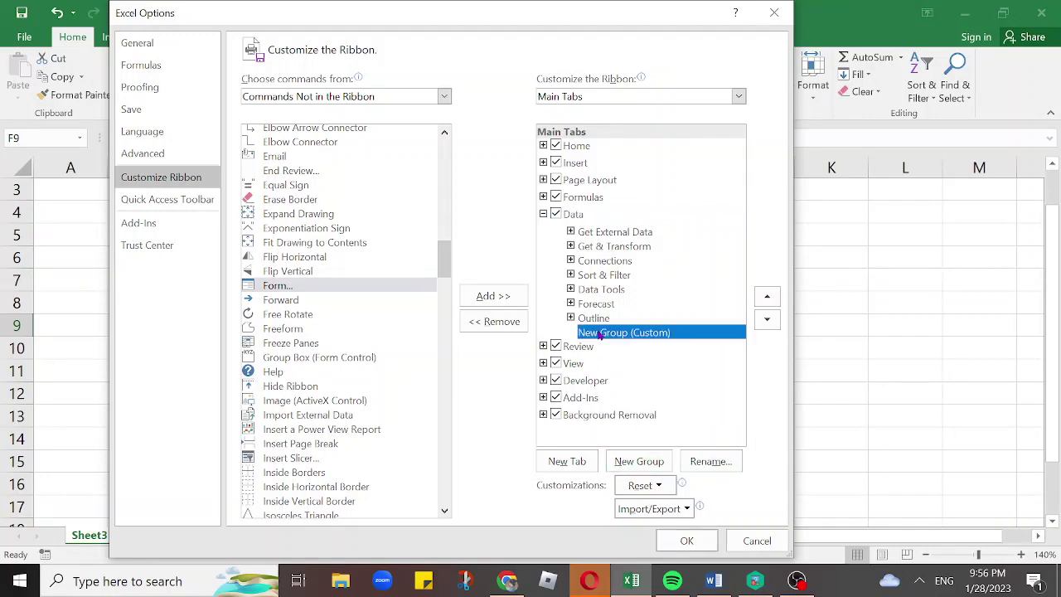
# Rename the new custom group under Data as Form
pyautogui.click(698, 464)
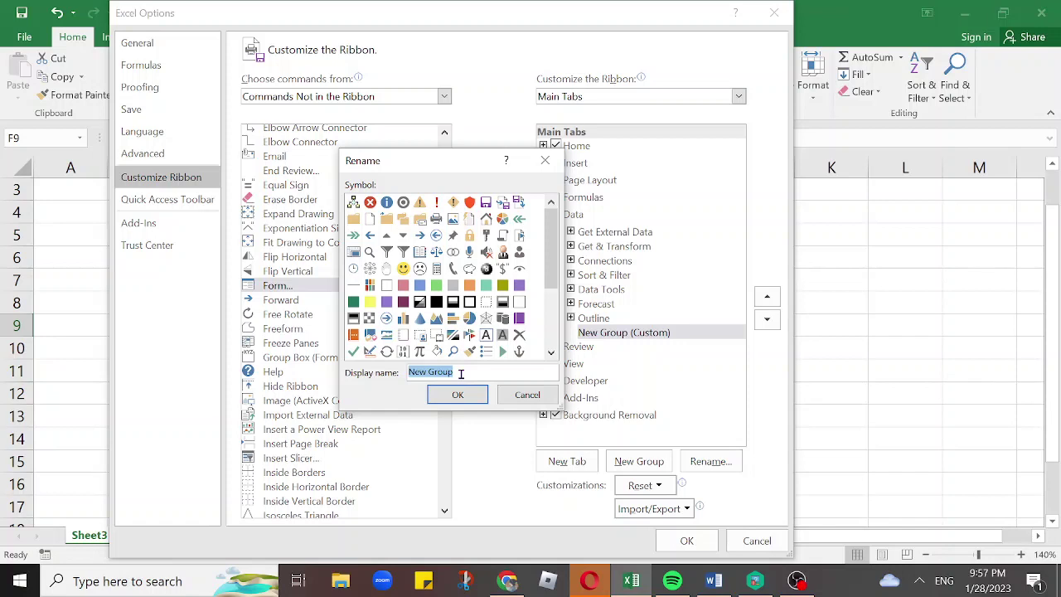
pyautogui.write('H')
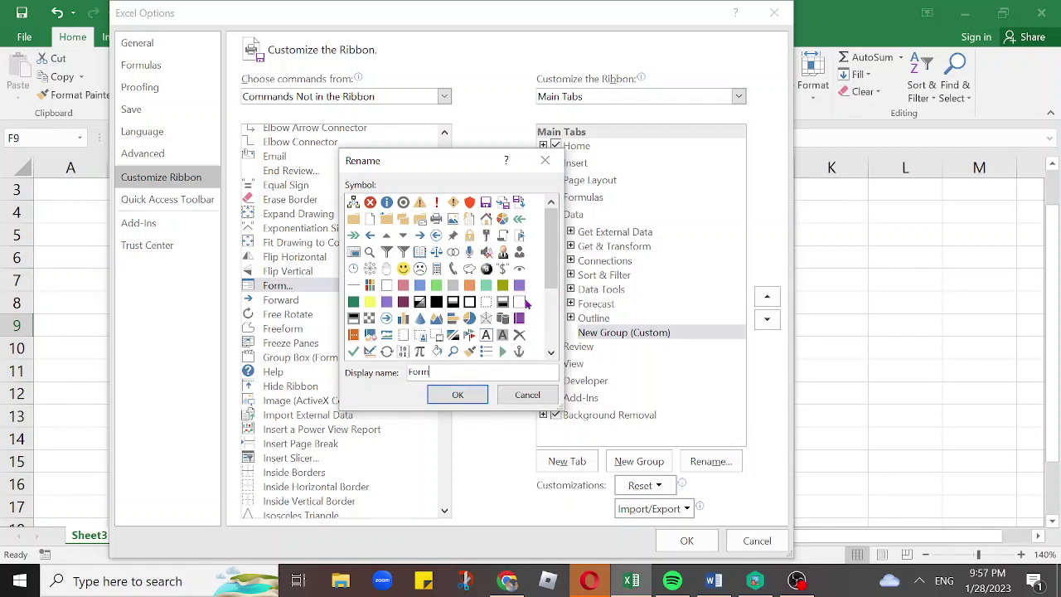
pyautogui.click(460, 396)
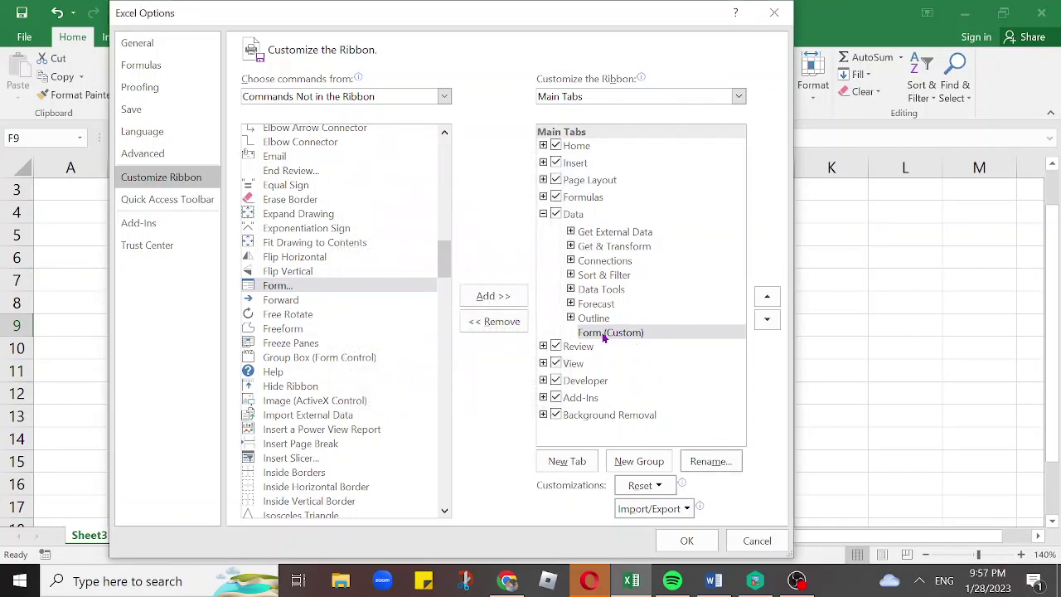
# Add the Form command to the custom Form group, apply the ribbon customization and display the Data tab's commands
pyautogui.click(280, 287)
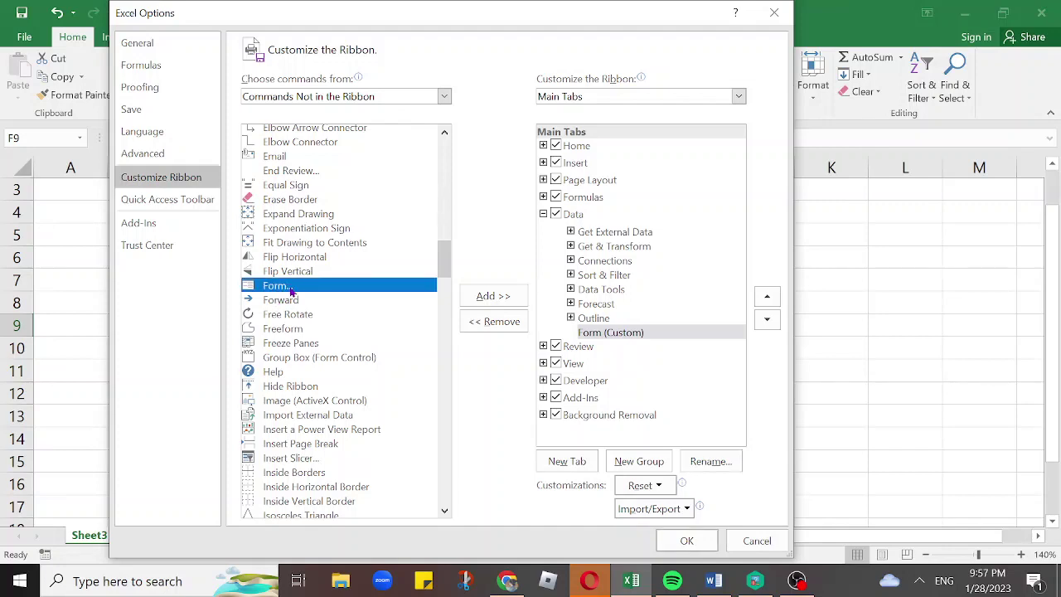
pyautogui.click(630, 334)
pyautogui.click(310, 288)
pyautogui.click(500, 300)
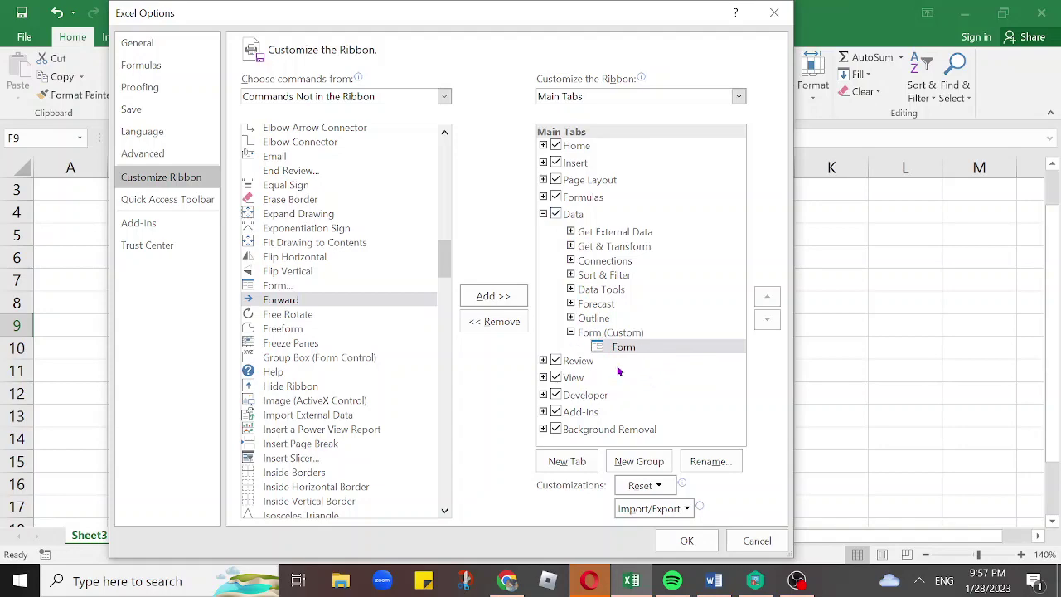
pyautogui.click(681, 541)
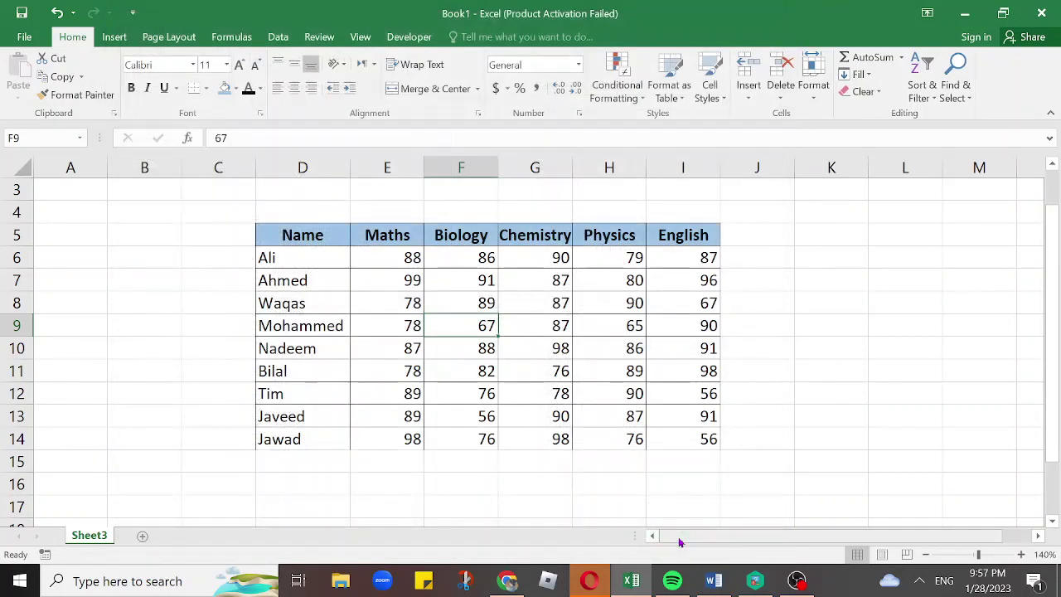
pyautogui.click(278, 37)
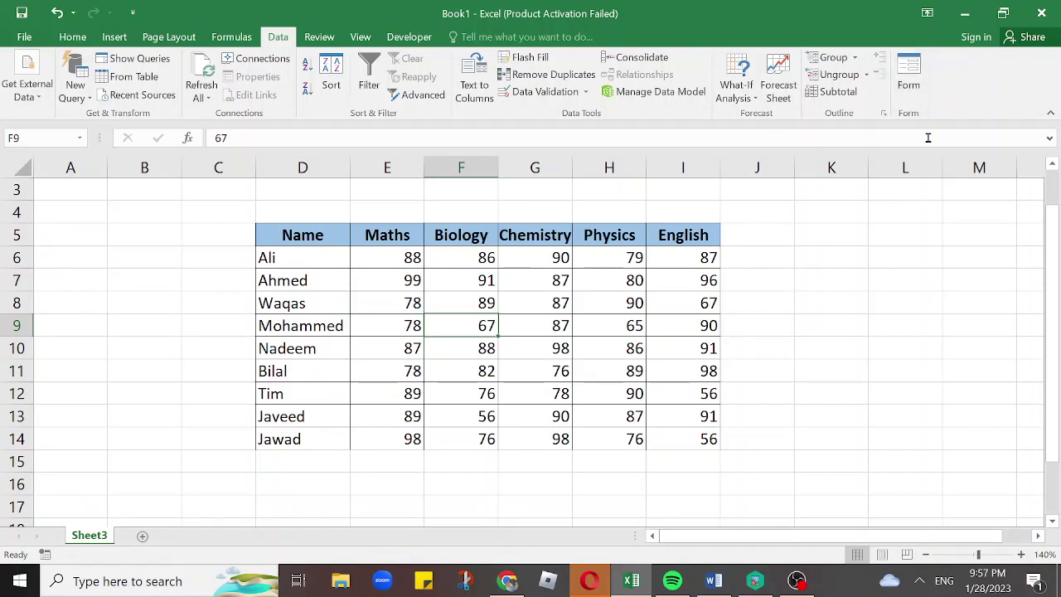
# Start formatting the marks data as a table, using the light style with a solid blue header row
pyautogui.click(73, 39)
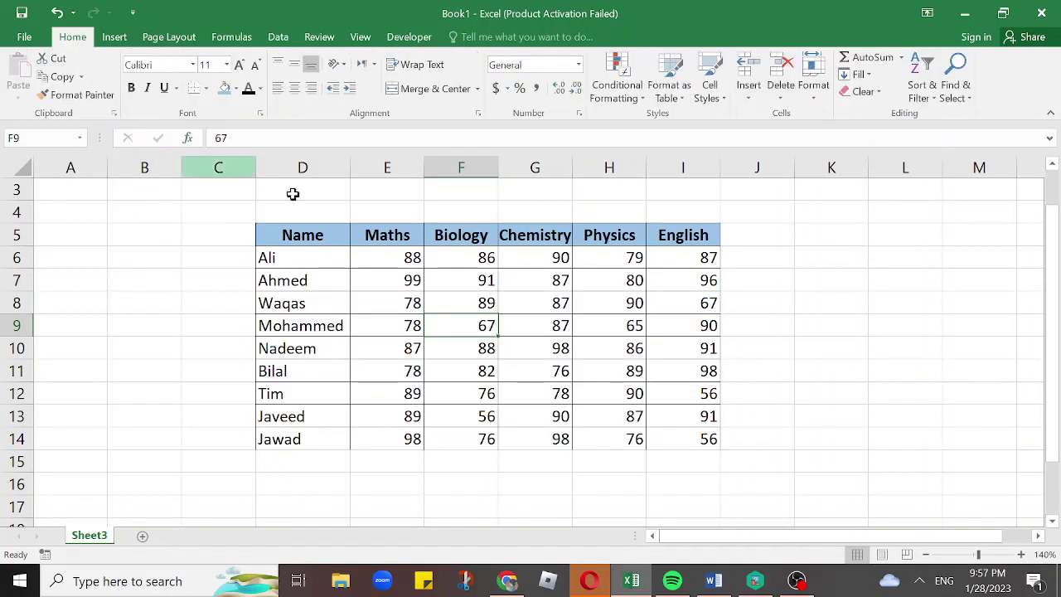
pyautogui.click(412, 283)
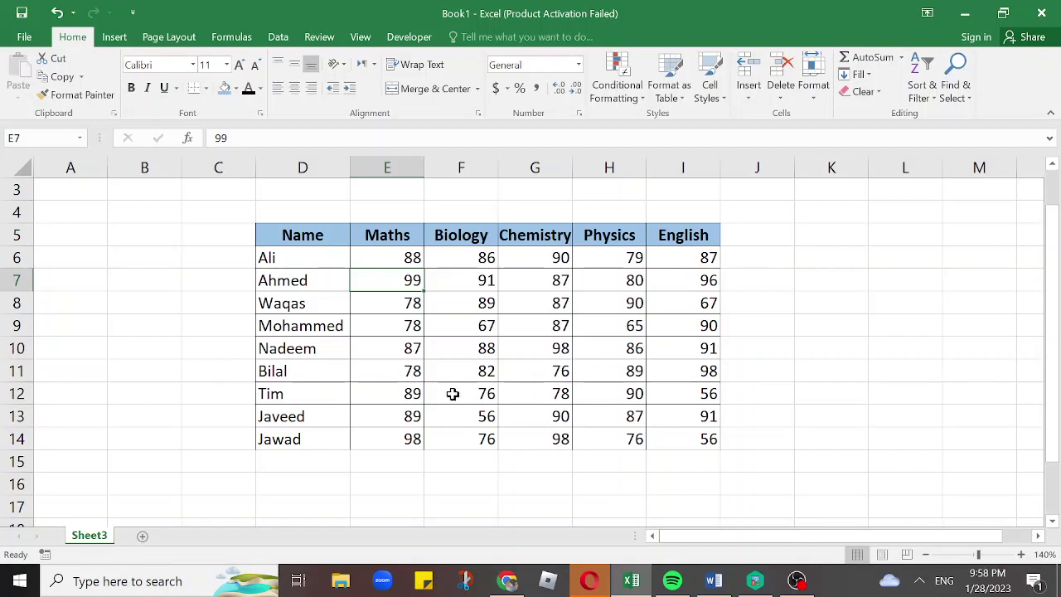
pyautogui.click(407, 298)
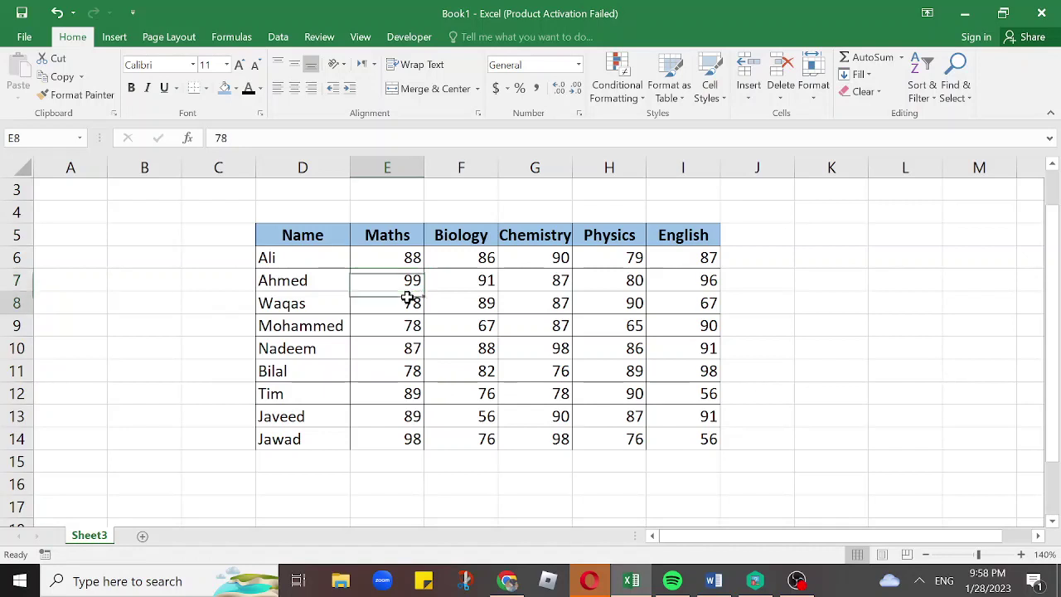
pyautogui.click(404, 280)
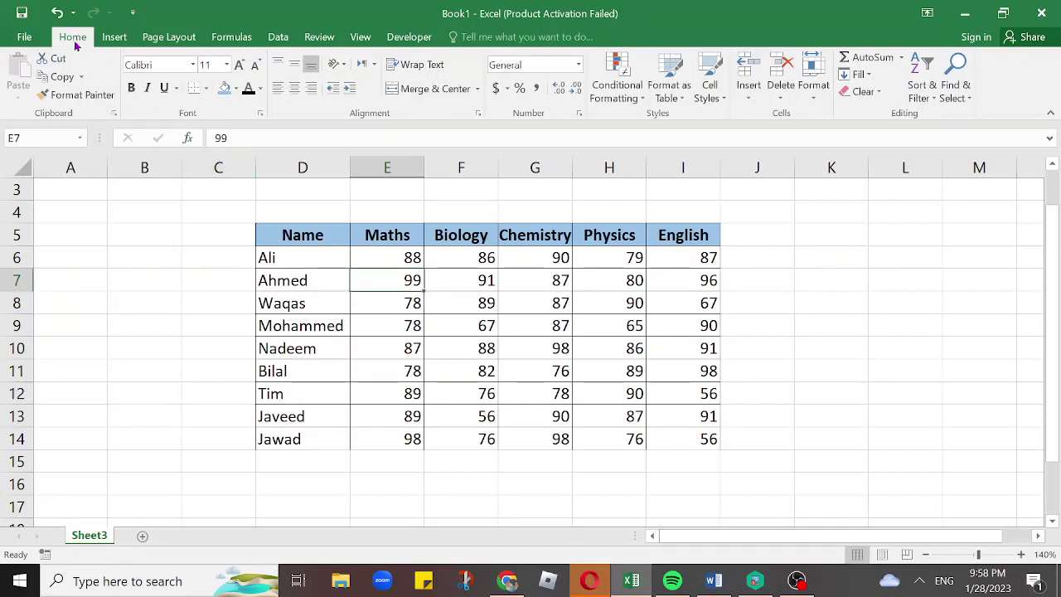
pyautogui.click(672, 100)
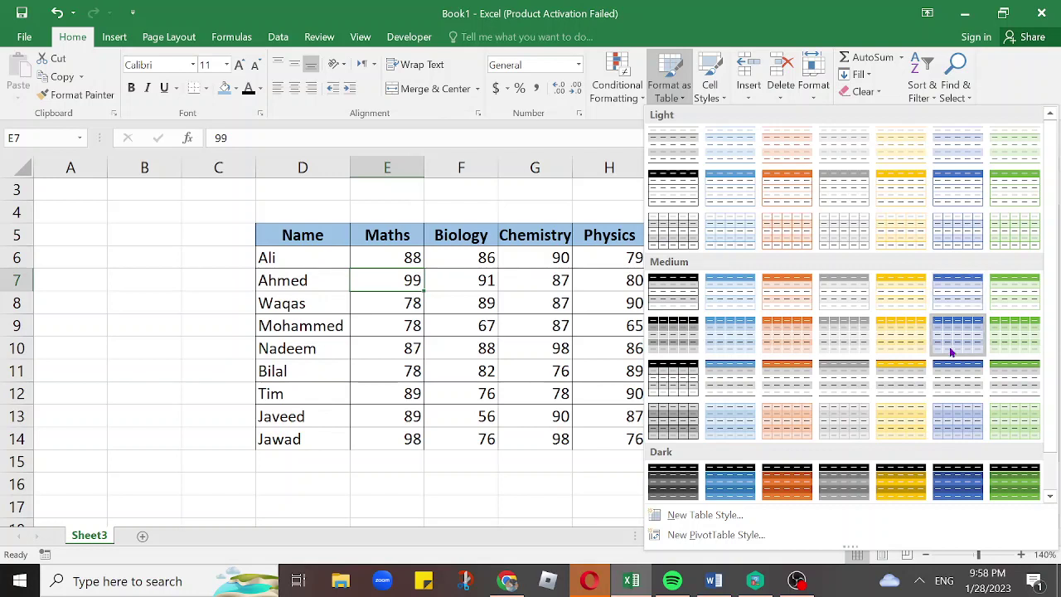
pyautogui.click(733, 198)
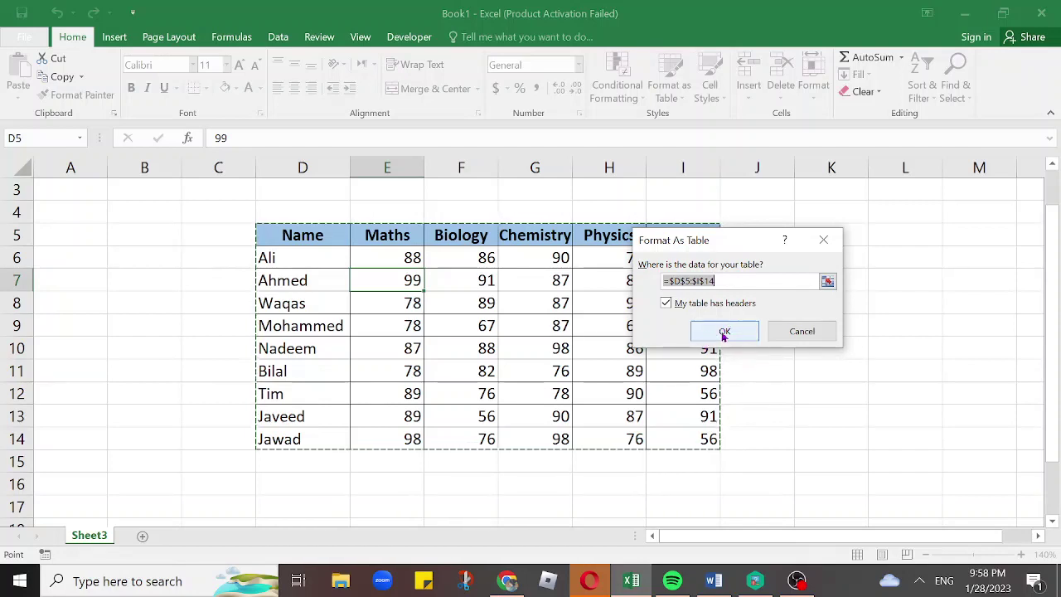
# Create the table from range $D$5:$I$14 with the My table has headers option turned off
pyautogui.click(725, 281)
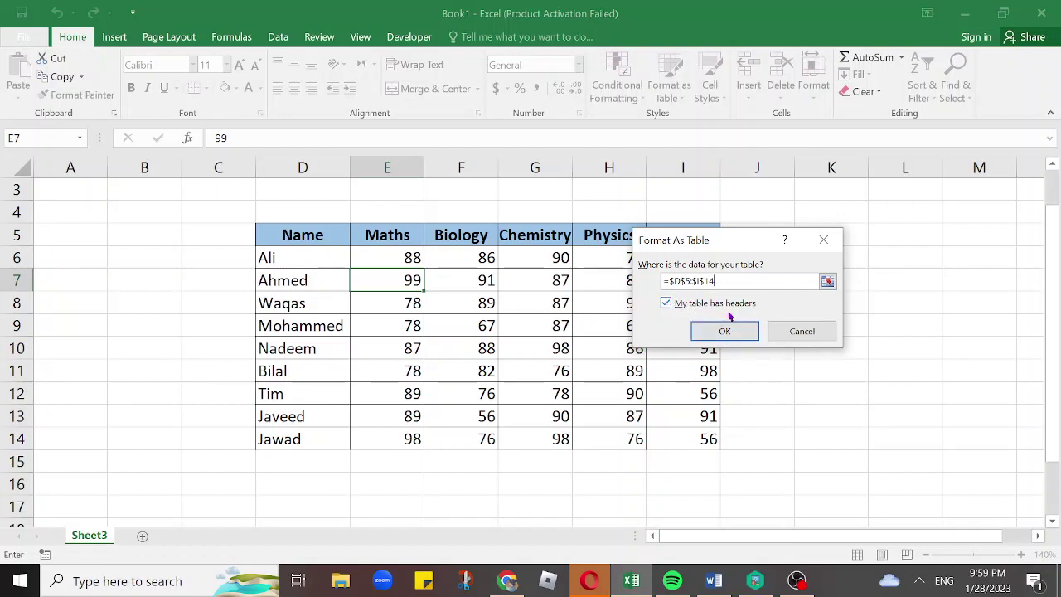
pyautogui.click(668, 304)
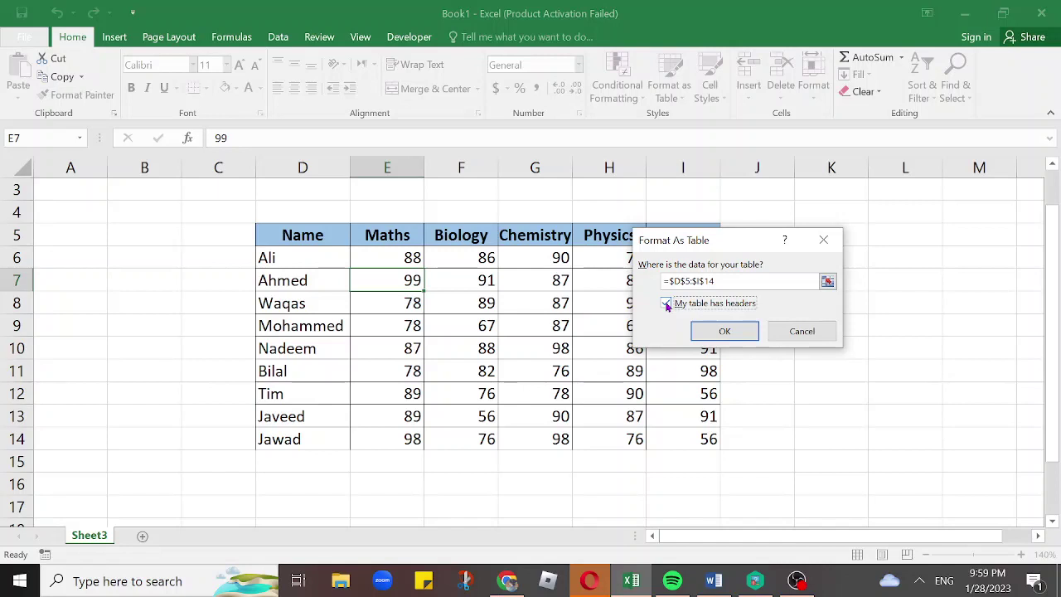
pyautogui.click(667, 304)
pyautogui.click(666, 303)
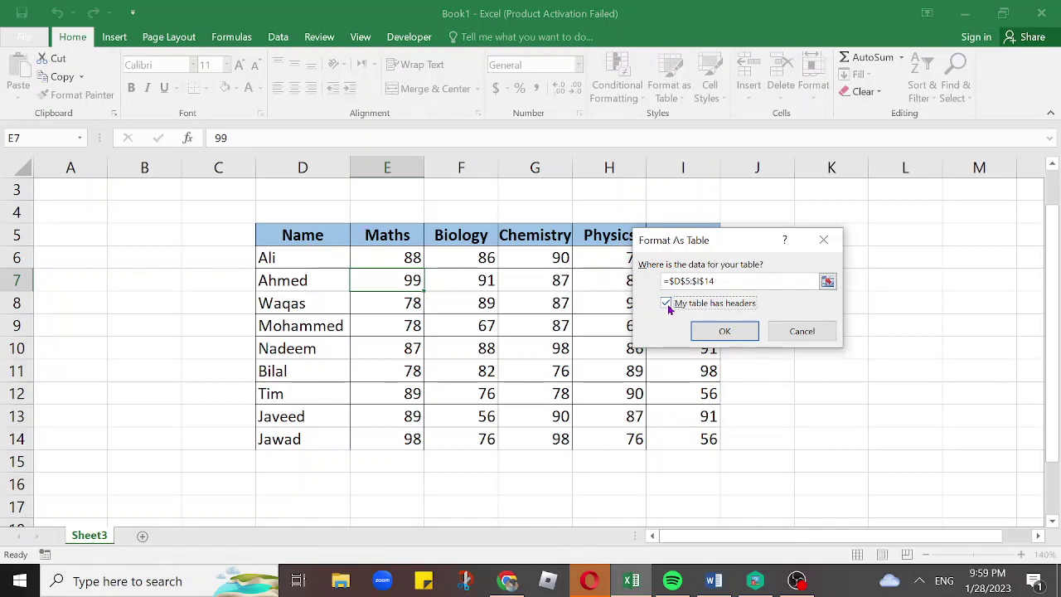
pyautogui.click(726, 332)
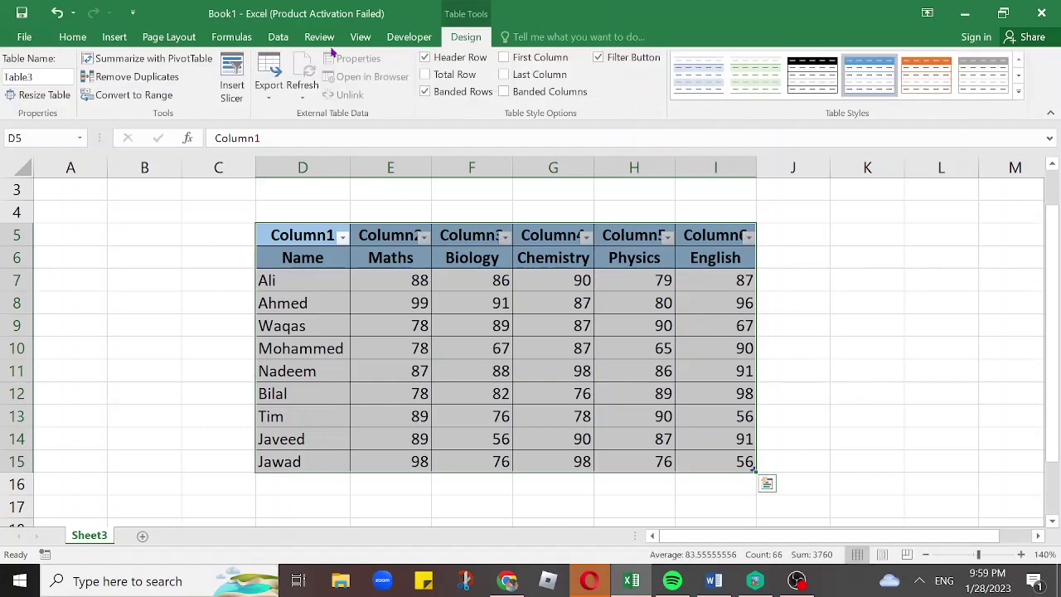
# Open the data entry form for the table, examine its field names beside the data and close it
pyautogui.click(278, 36)
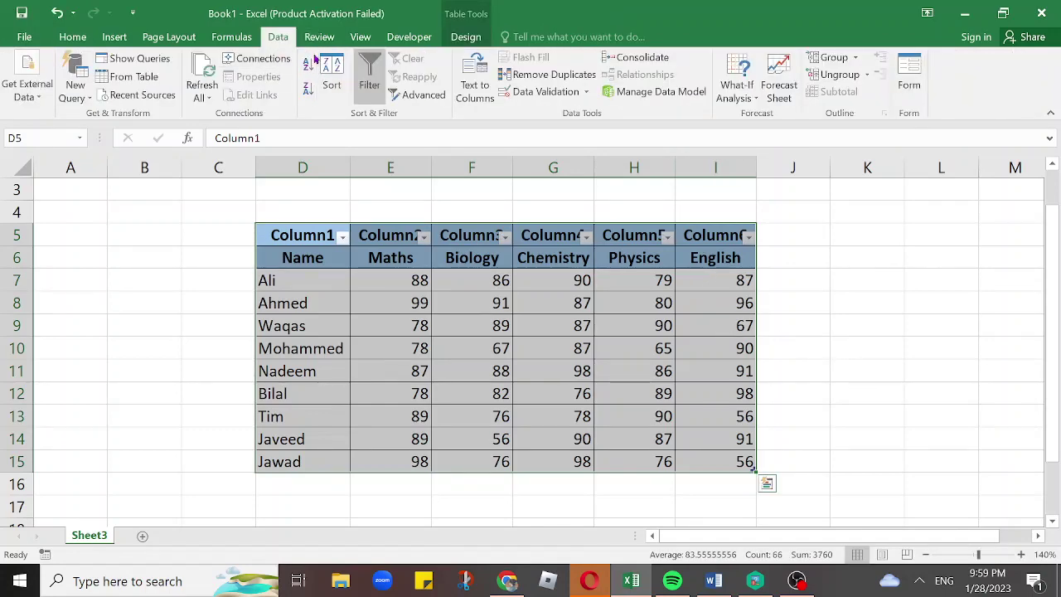
pyautogui.click(911, 84)
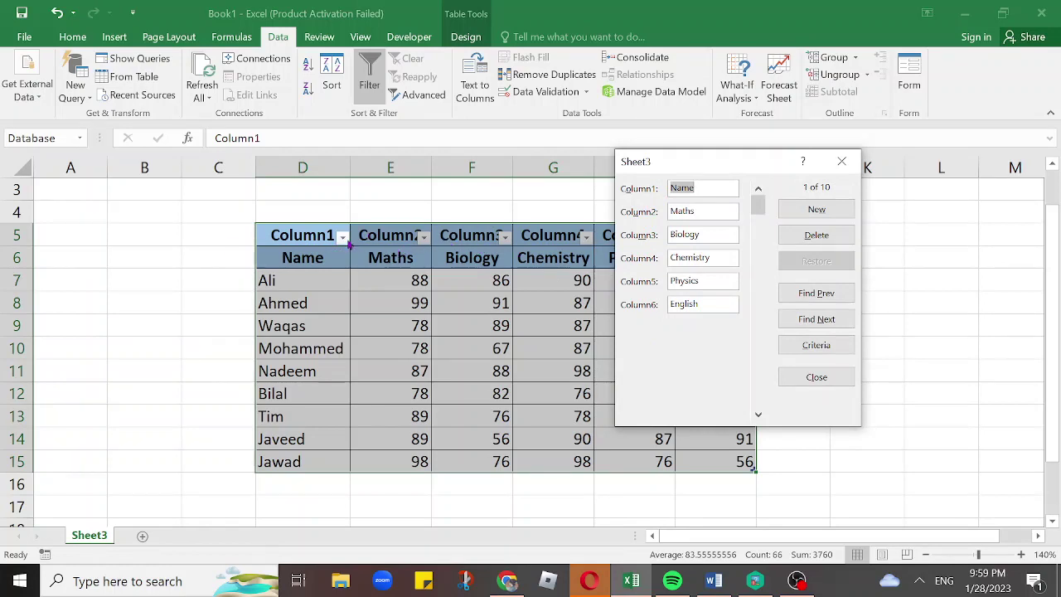
pyautogui.moveTo(726, 164); pyautogui.dragTo(859, 240)
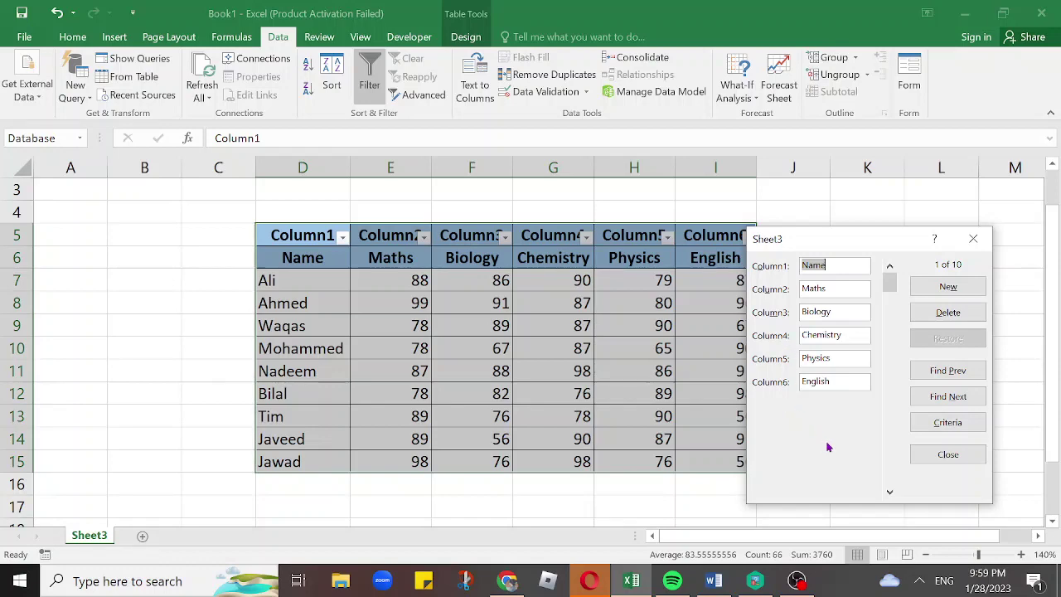
pyautogui.click(950, 455)
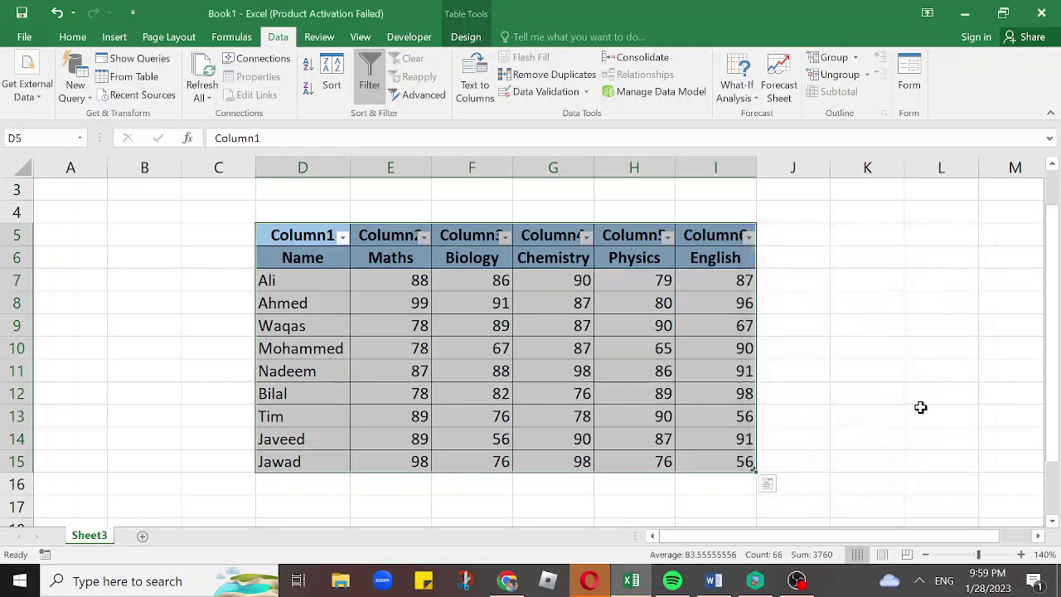
# Undo the table creation and reformat $D$5:$I$14 with the light solid-blue-header style, leaving My table has headers on
pyautogui.hotkey('ctrl', 'z')
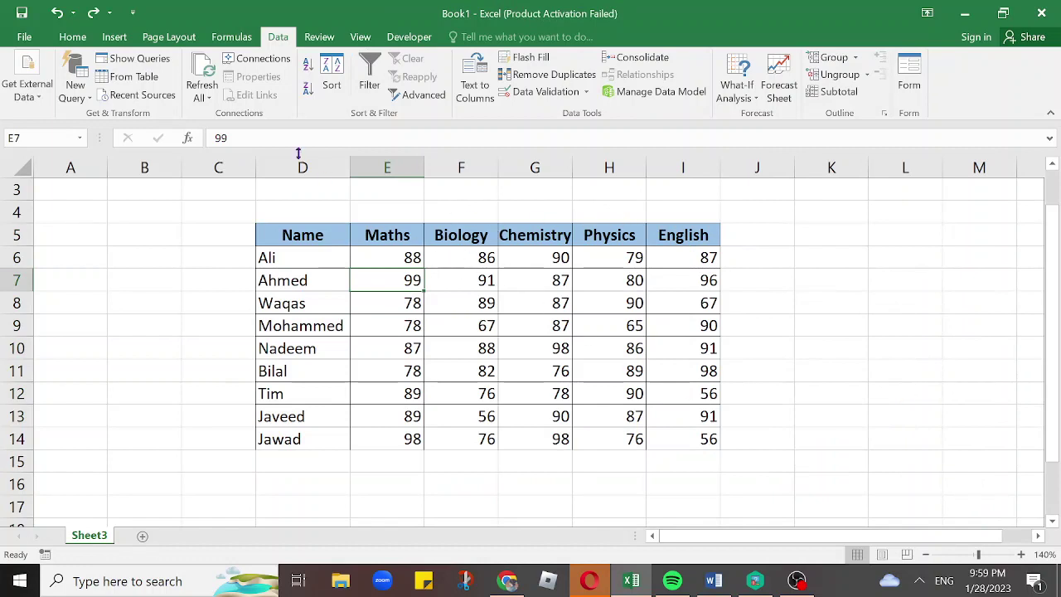
pyautogui.click(72, 37)
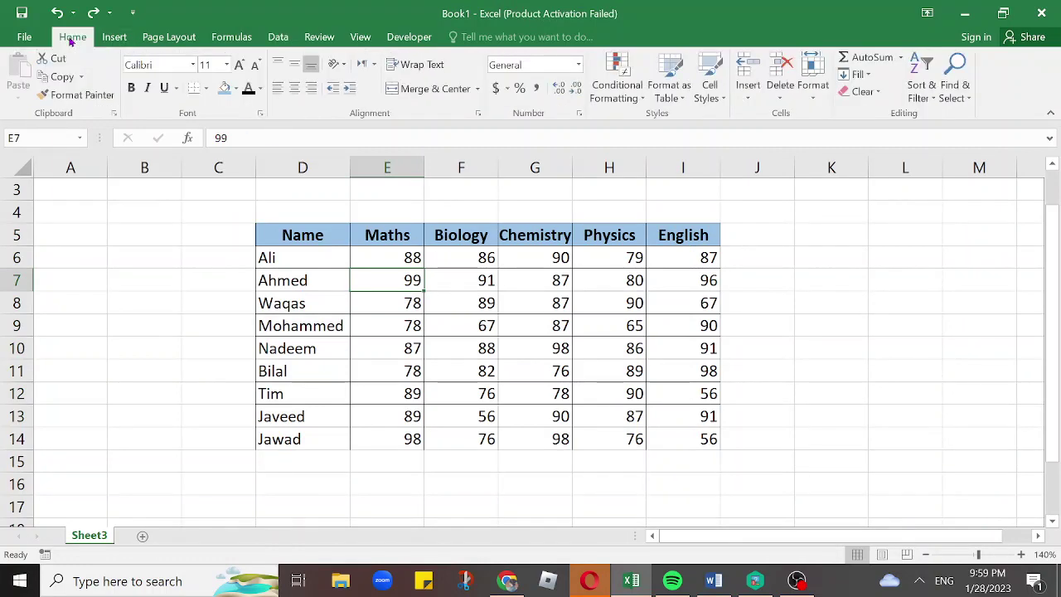
pyautogui.click(681, 99)
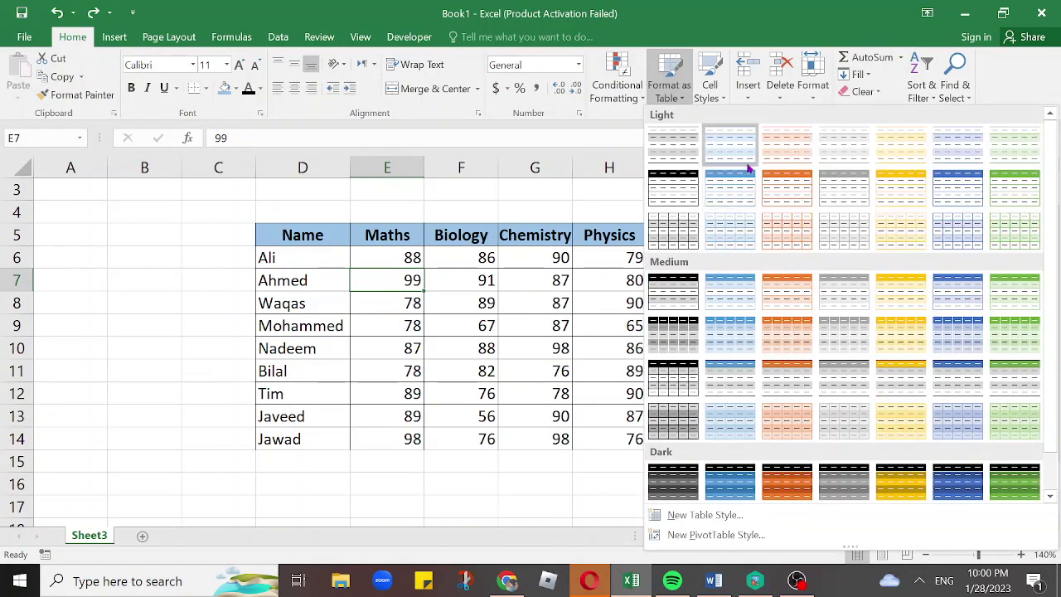
pyautogui.click(736, 201)
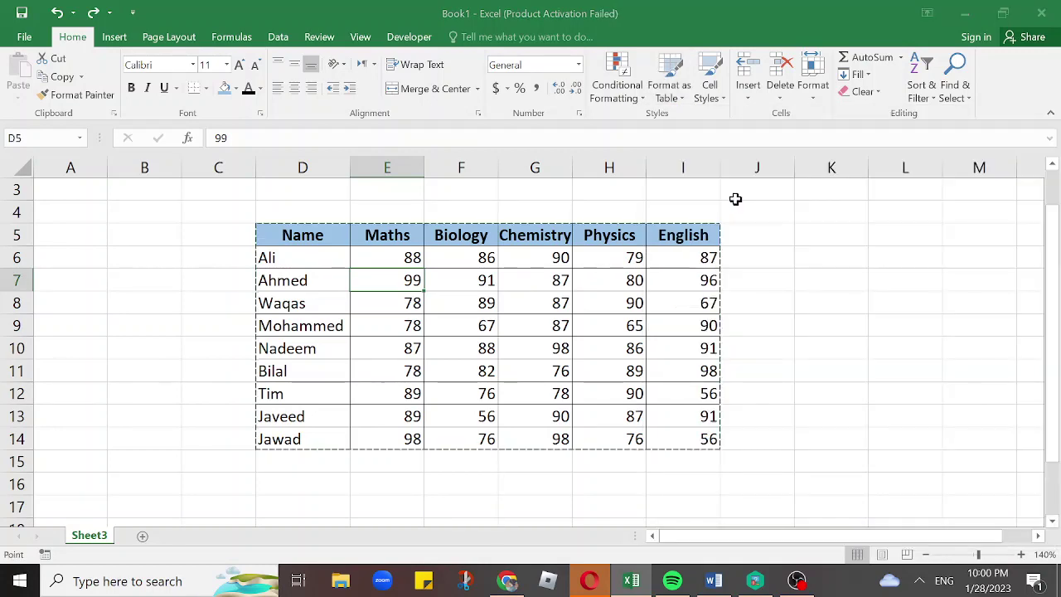
pyautogui.moveTo(864, 318); pyautogui.dragTo(740, 206)
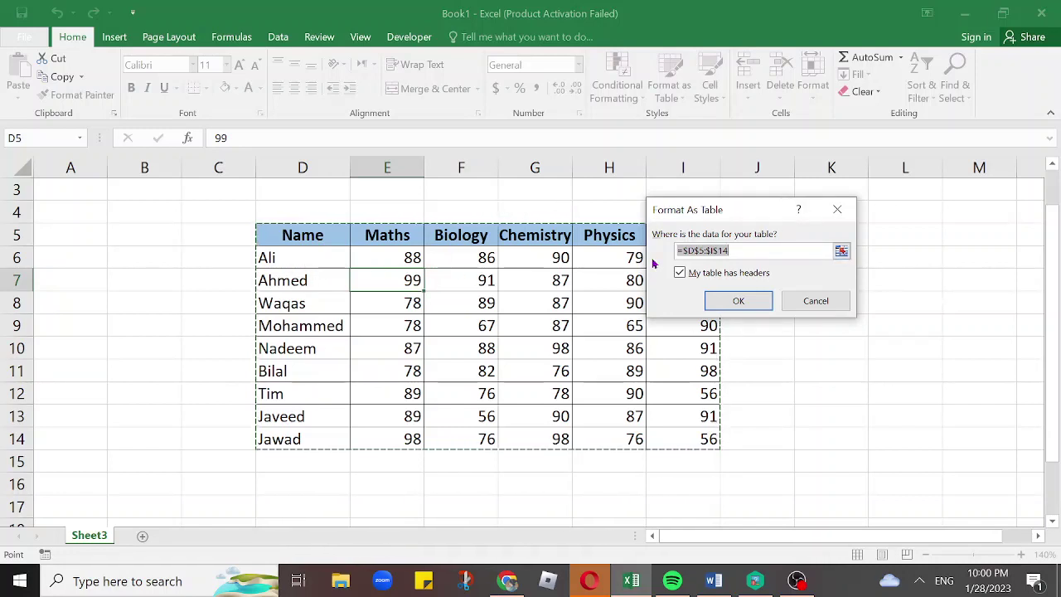
pyautogui.click(739, 302)
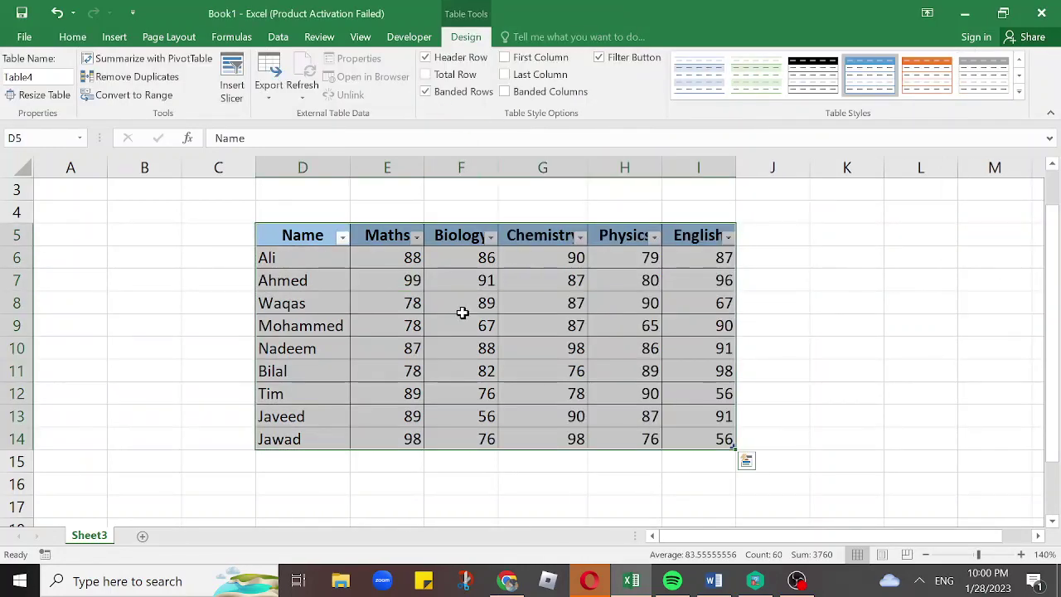
# Select a cell inside the marks table, open the data entry form and move it clear of the table
pyautogui.click(841, 282)
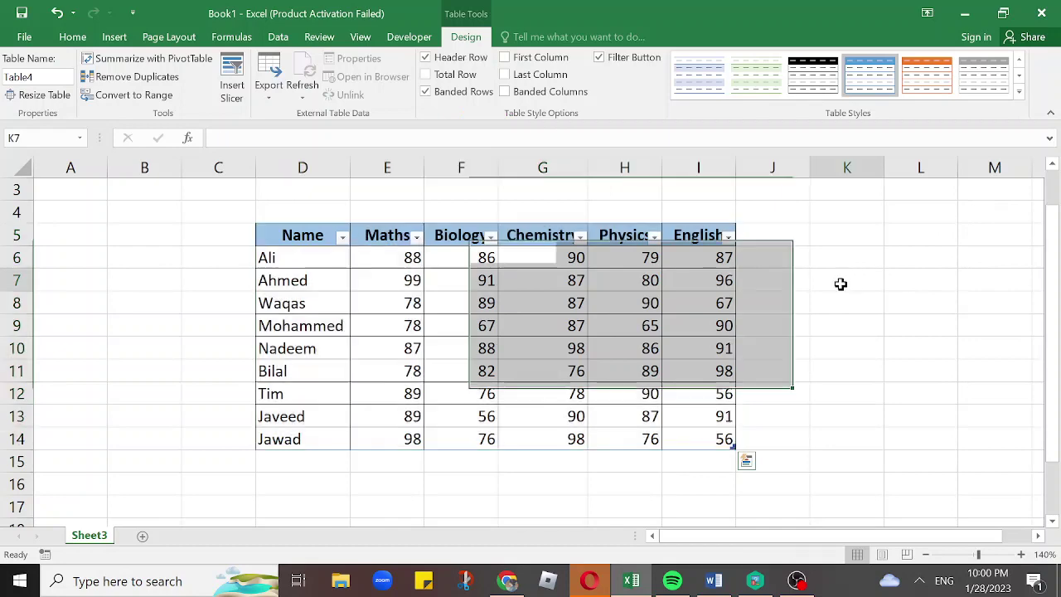
pyautogui.click(591, 329)
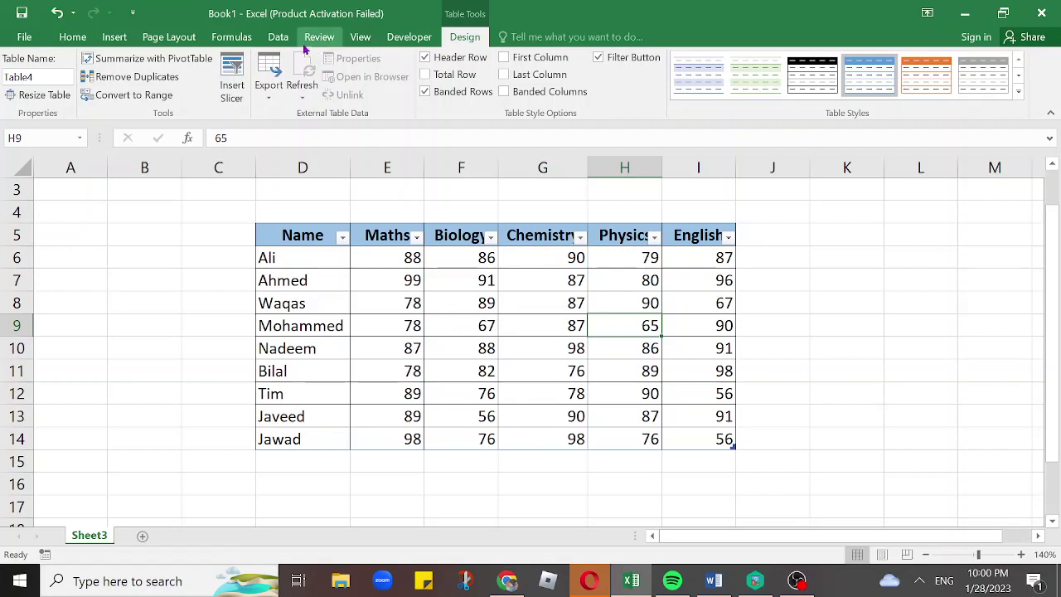
pyautogui.click(280, 37)
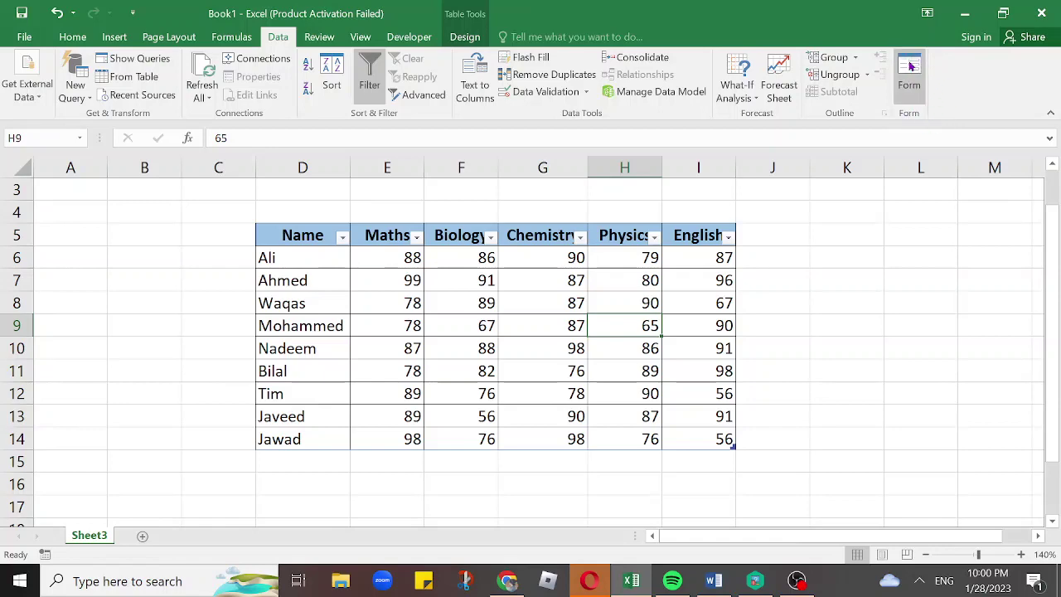
pyautogui.click(912, 77)
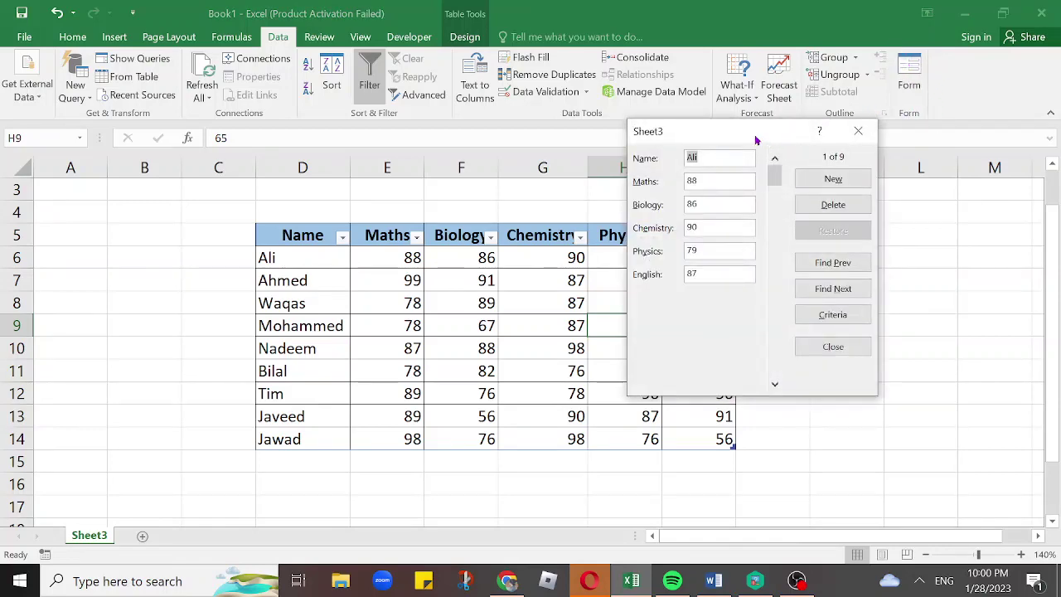
pyautogui.moveTo(758, 137); pyautogui.dragTo(876, 225)
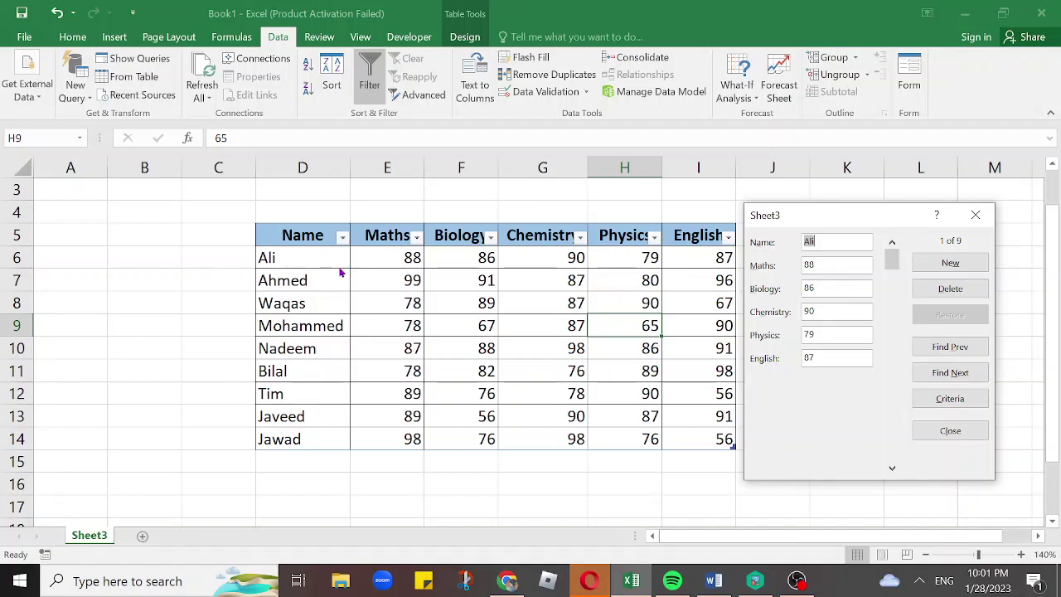
# Add a new record through the form with only the student's full name entered
pyautogui.click(950, 264)
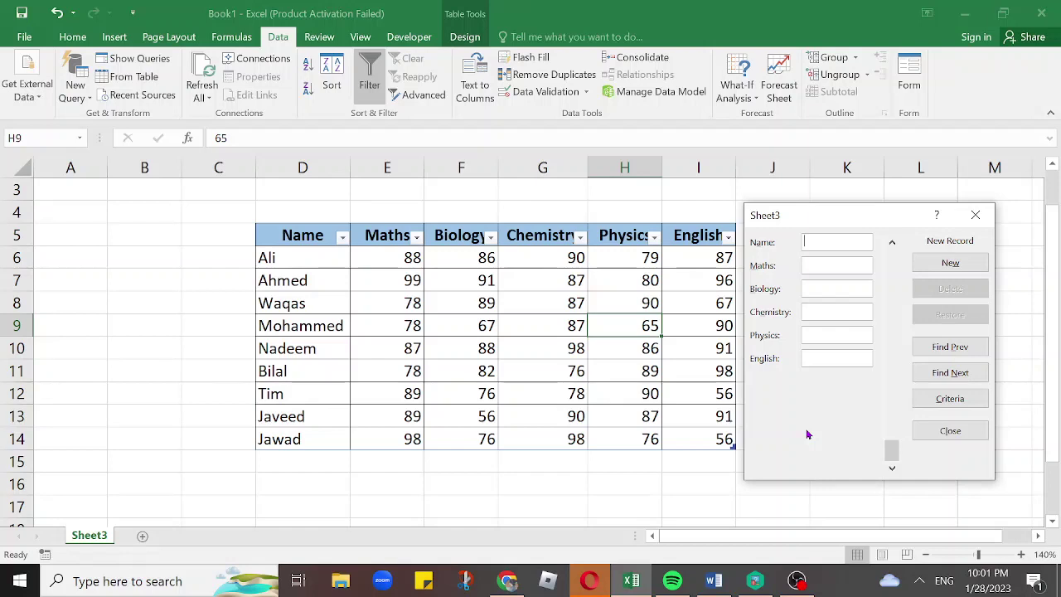
pyautogui.write('Bi')
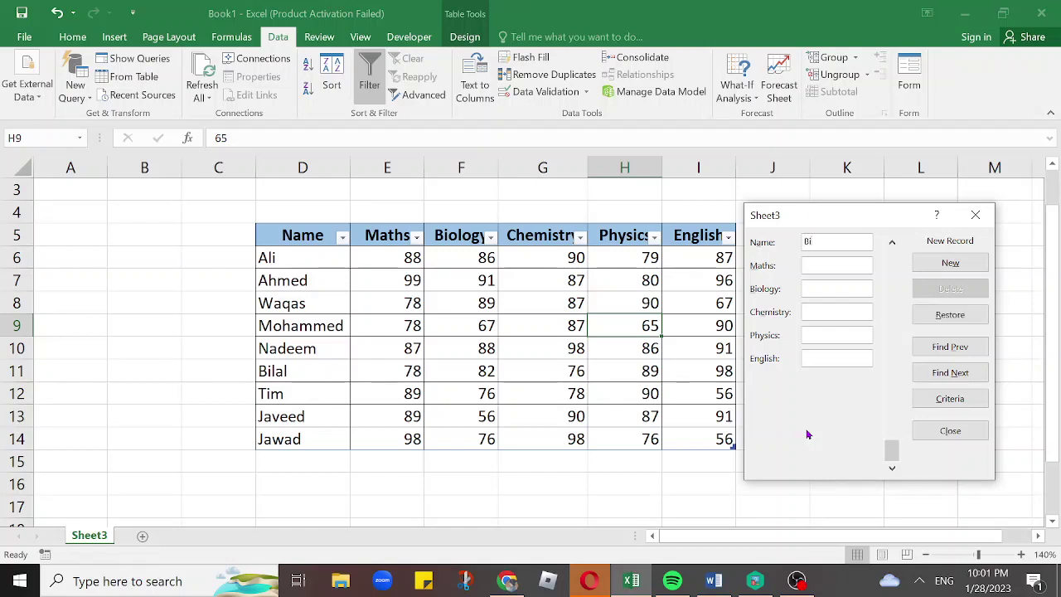
pyautogui.write('lal Ali')
pyautogui.press('Return')
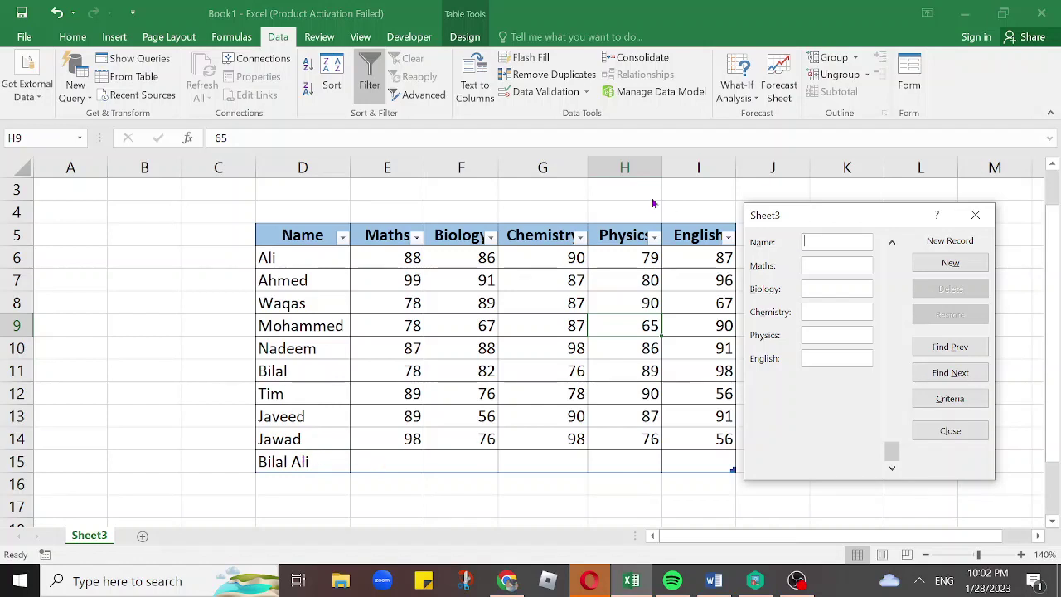
# Return to the newly added record and enter Maths 76, Biology 89, Chemistry 90, Physics 56 and English 98
pyautogui.click(951, 347)
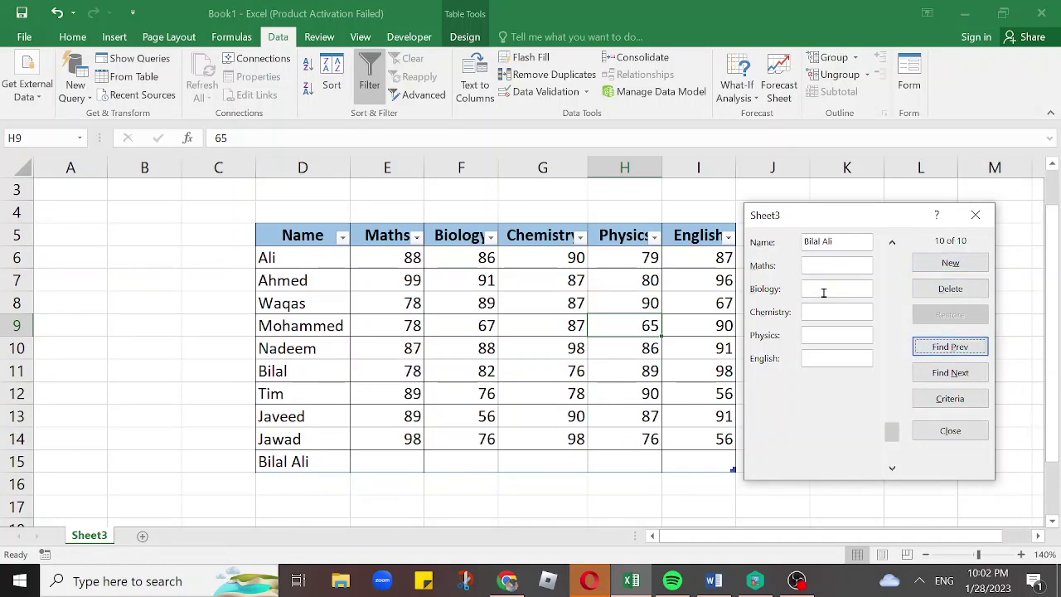
pyautogui.click(824, 264)
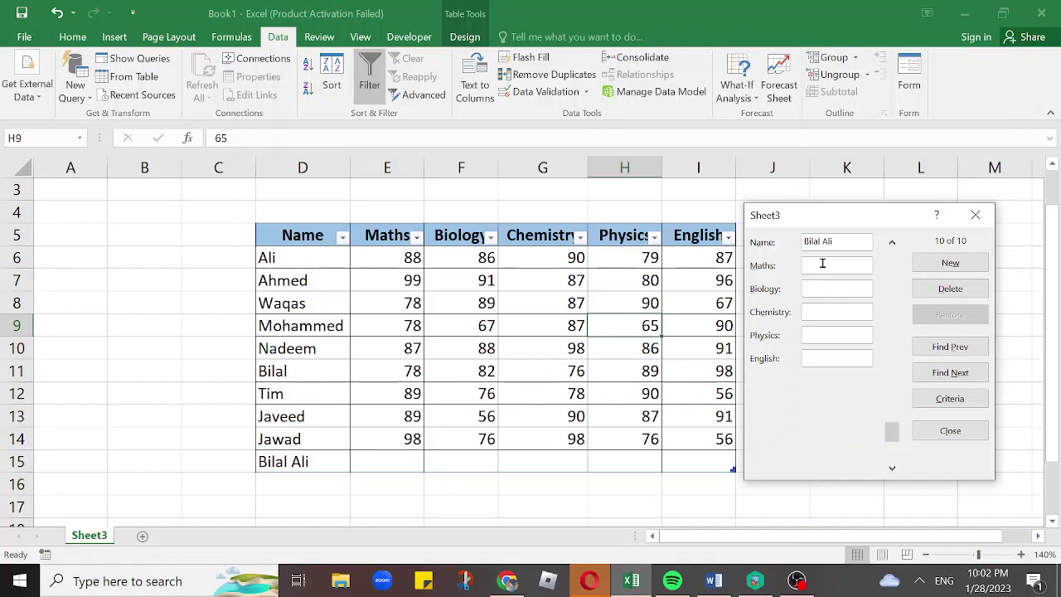
pyautogui.write('76')
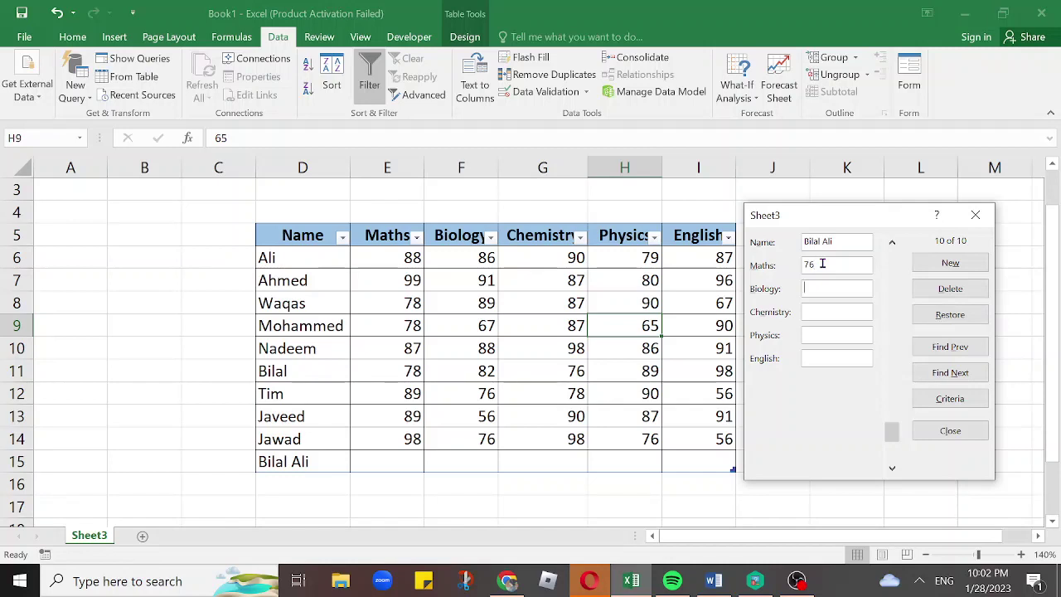
pyautogui.press('Tab')
pyautogui.write('89')
pyautogui.press('Tab')
pyautogui.press('Tab')
pyautogui.write('98')
pyautogui.press('Return')
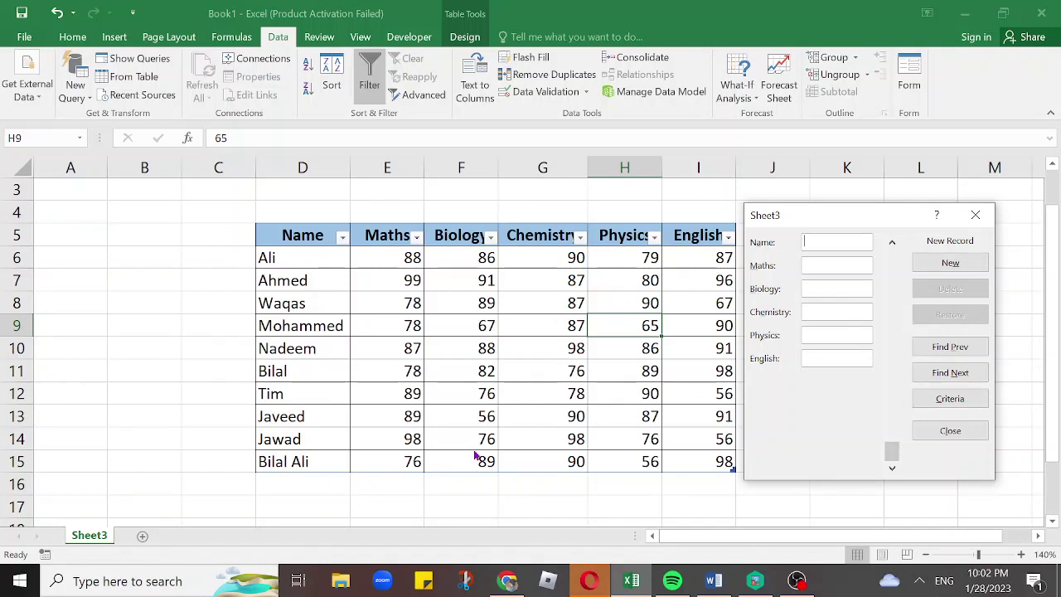
# Go back through the form to the first student record and delete it permanently from the table
pyautogui.click(941, 352)
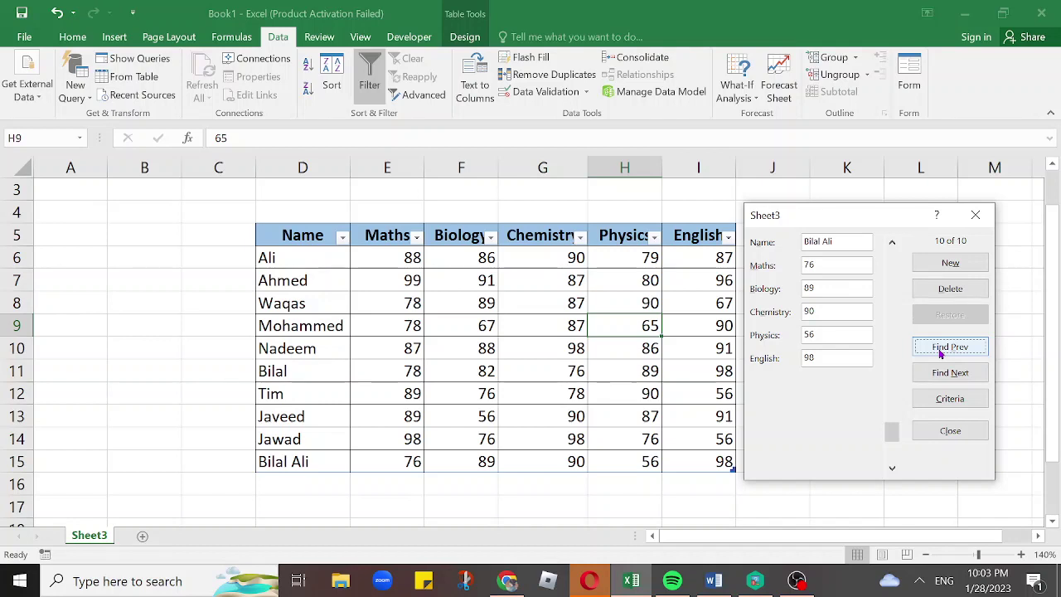
pyautogui.moveTo(892, 433); pyautogui.dragTo(892, 296)
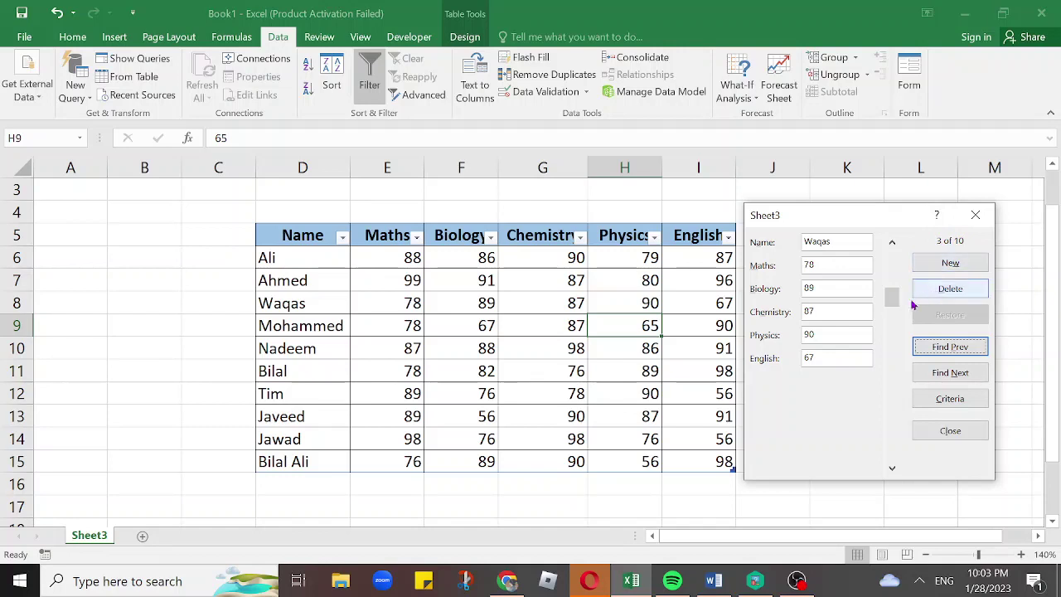
pyautogui.moveTo(892, 296); pyautogui.dragTo(892, 258)
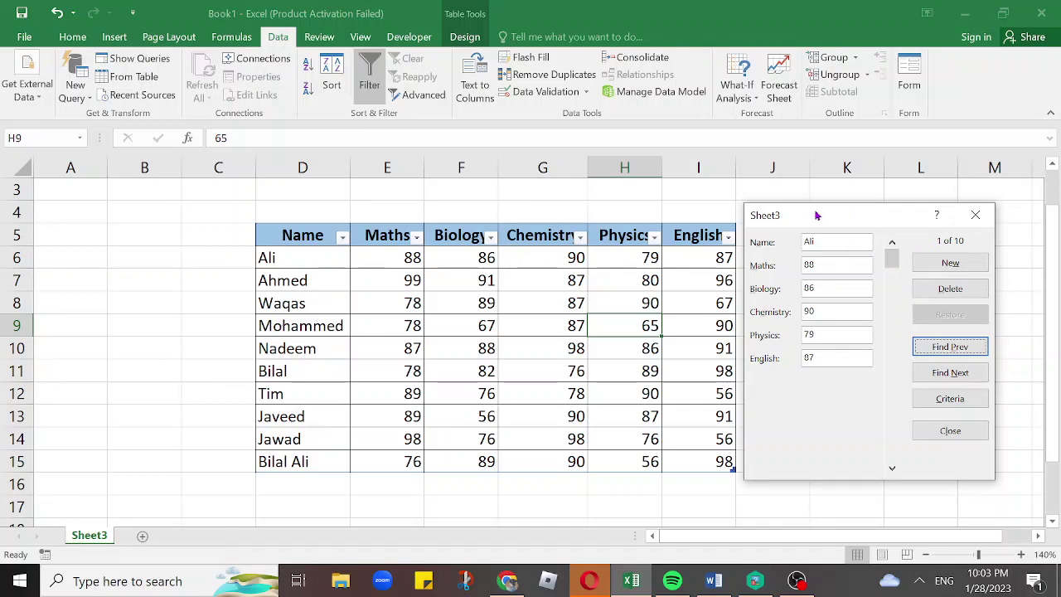
pyautogui.moveTo(888, 218); pyautogui.dragTo(897, 217)
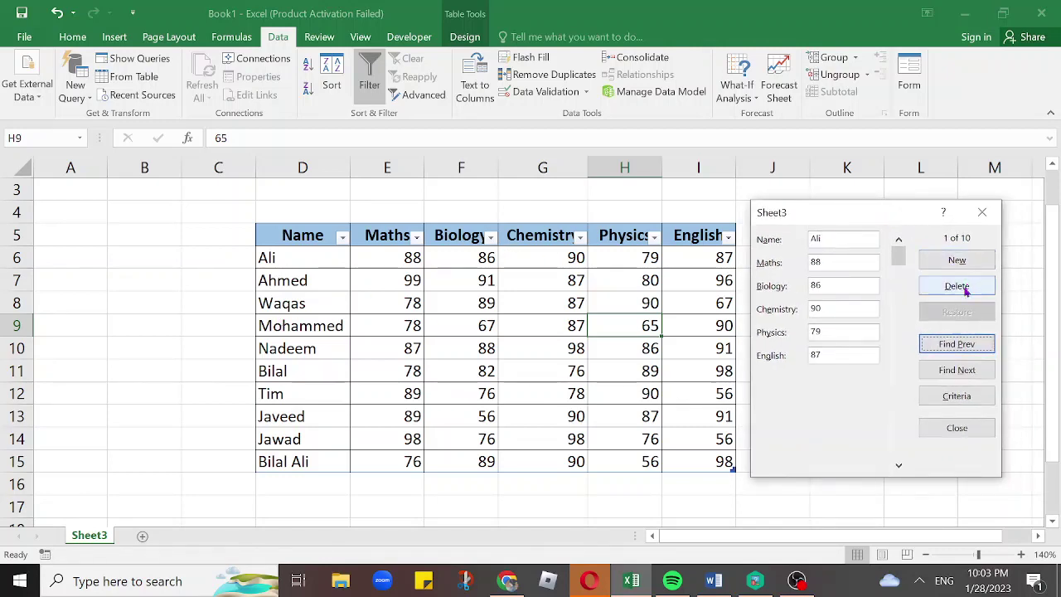
pyautogui.click(964, 288)
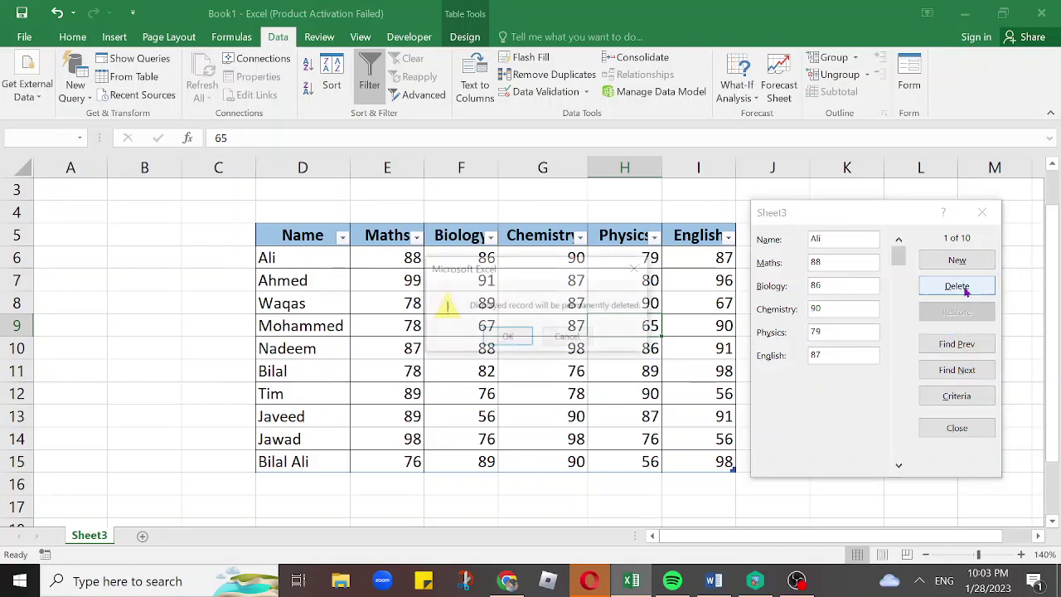
pyautogui.click(509, 339)
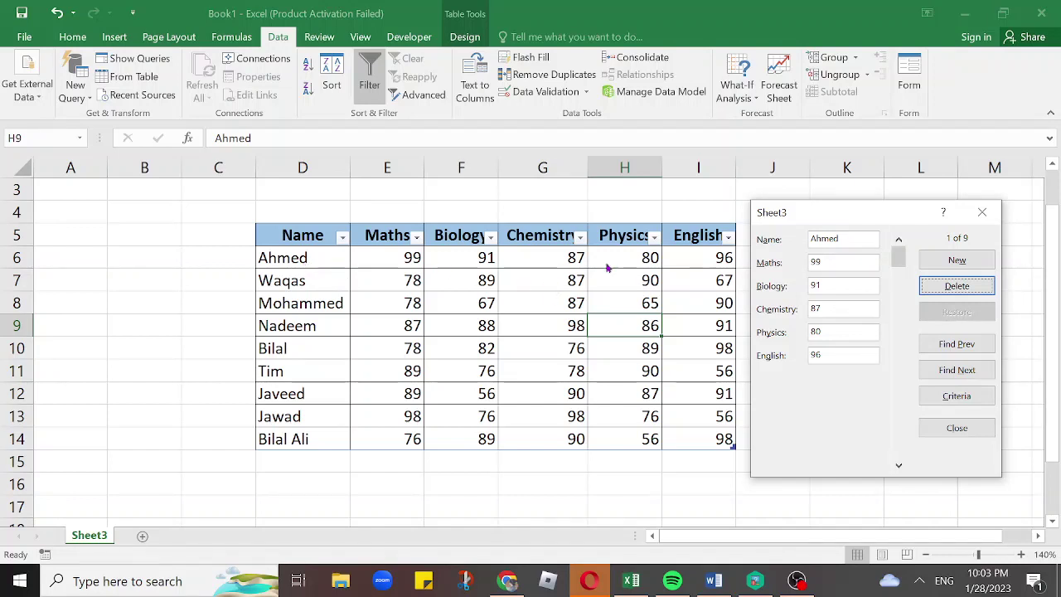
# Set the English mark of the first record to 86 through the form
pyautogui.click(819, 354)
pyautogui.press('BackSpace')
pyautogui.press('BackSpace')
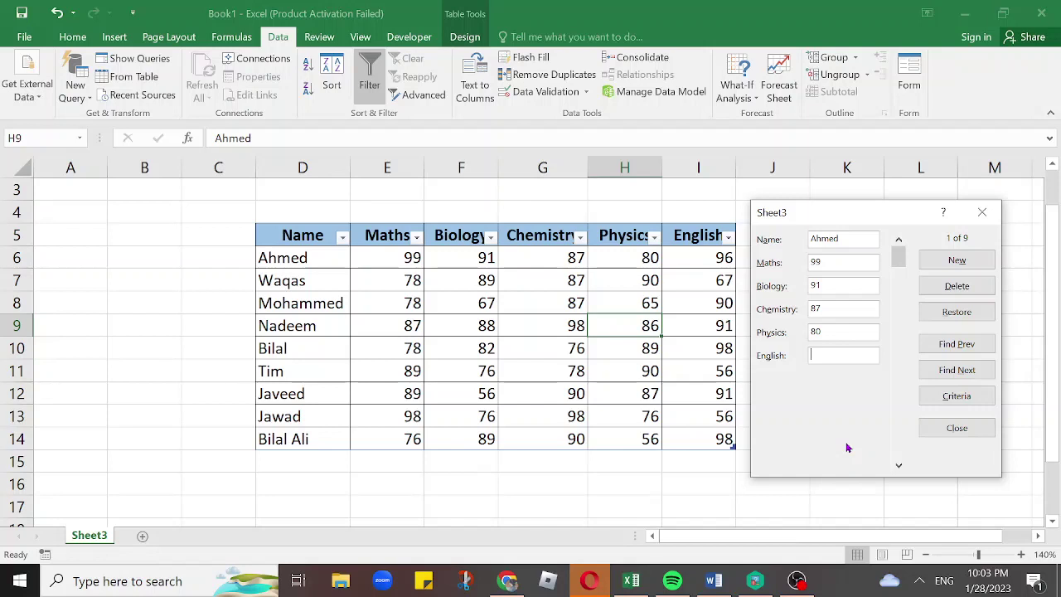
pyautogui.write('86')
pyautogui.press('Return')
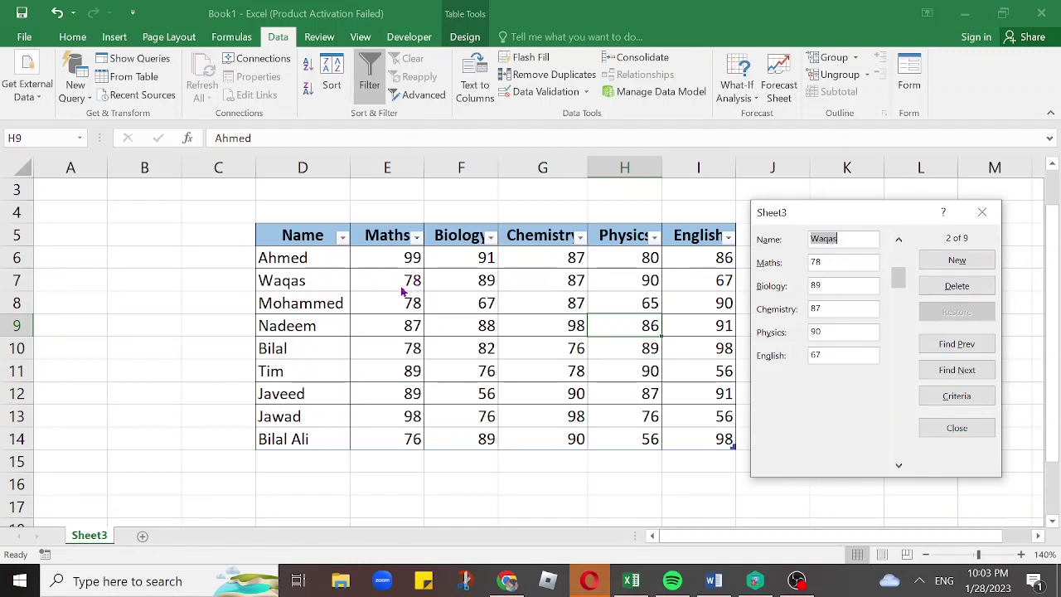
# Set the Maths mark of the second record to 99 through the form
pyautogui.click(827, 262)
pyautogui.moveTo(827, 262); pyautogui.dragTo(810, 252)
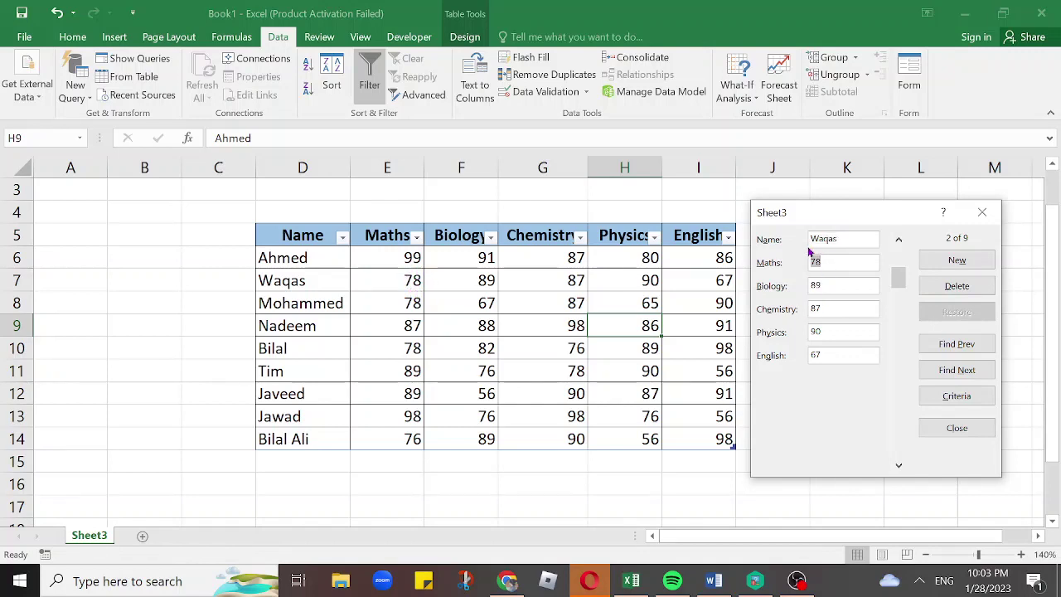
pyautogui.write('99')
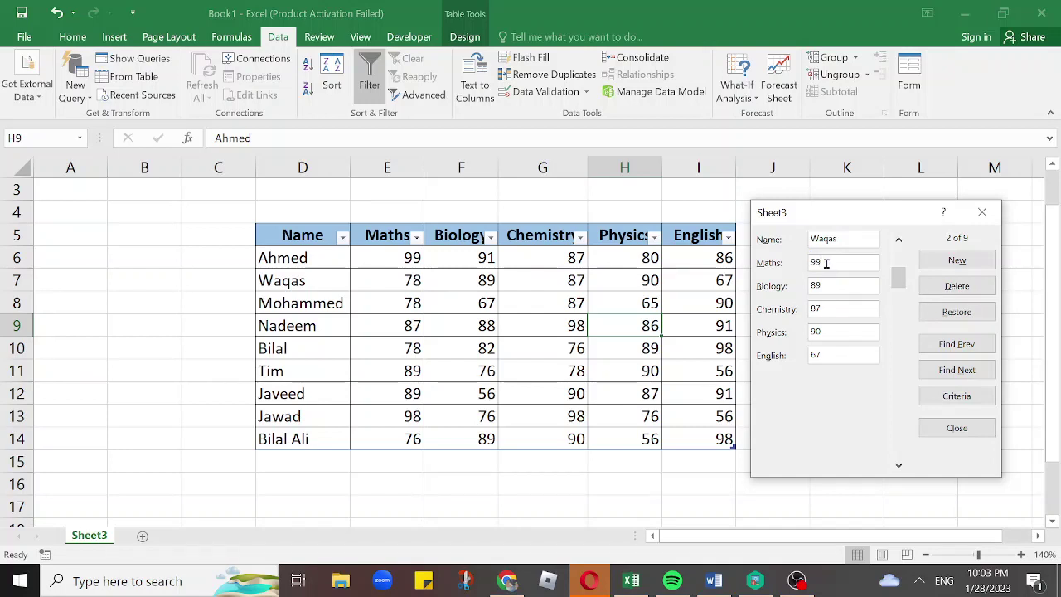
pyautogui.press('Return')
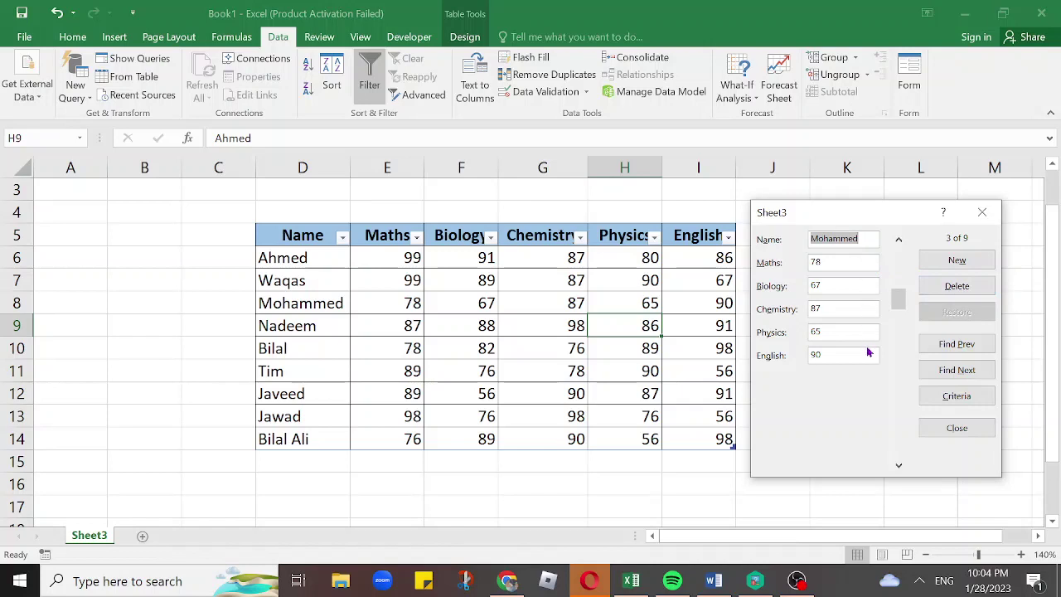
# Step forward through the form's records to the fifth student
pyautogui.click(964, 375)
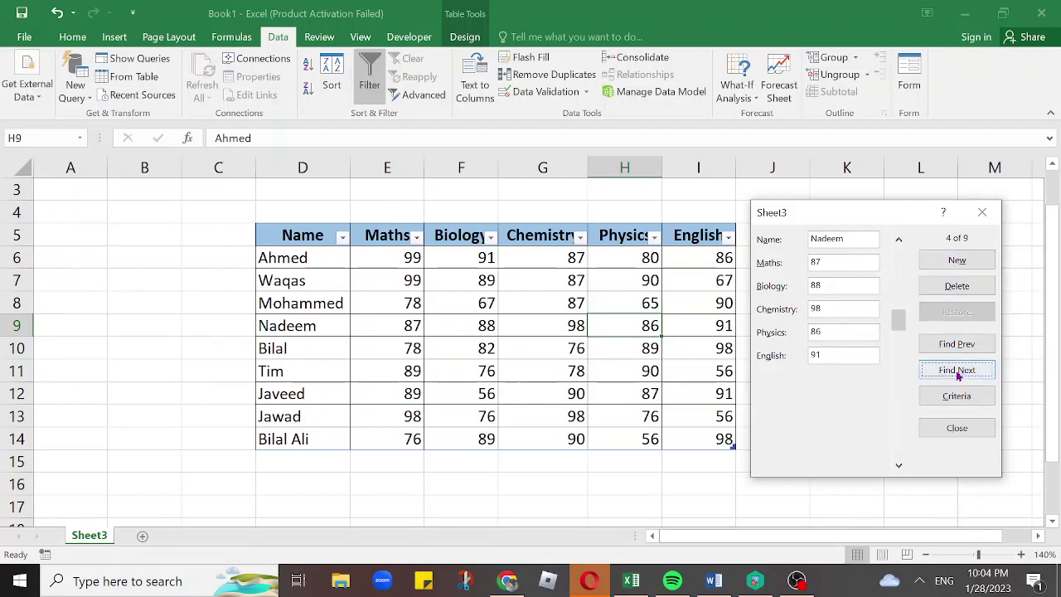
pyautogui.click(958, 374)
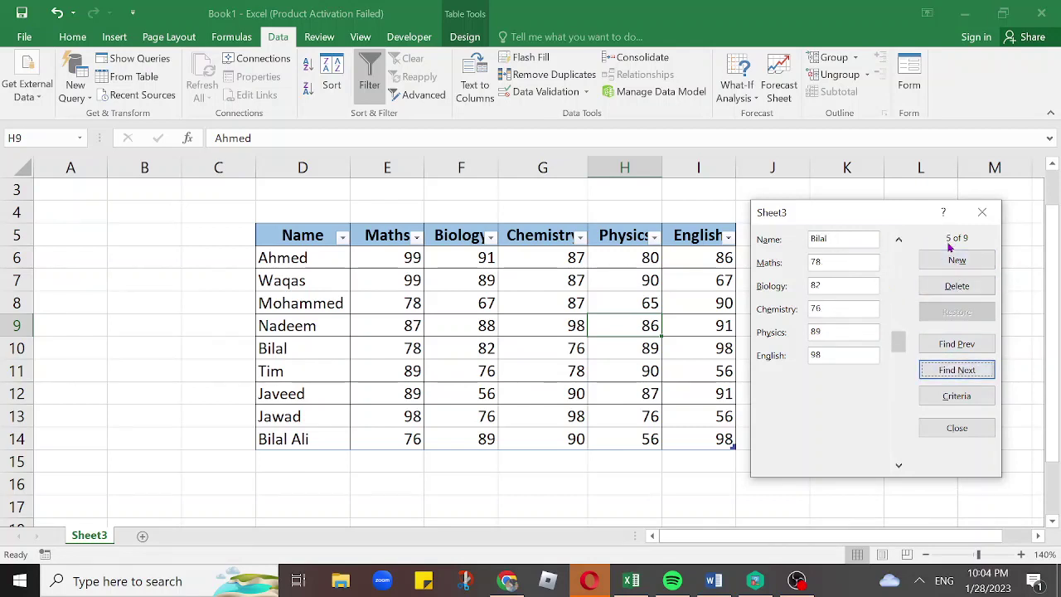
# Search the student records through the form using the criterion Maths 99
pyautogui.click(954, 379)
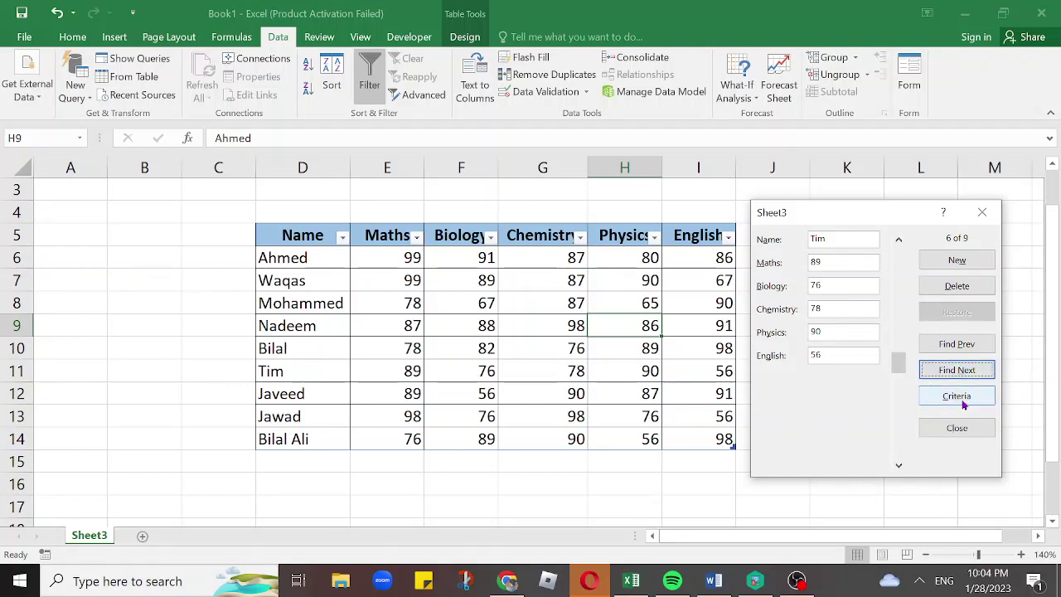
pyautogui.click(956, 398)
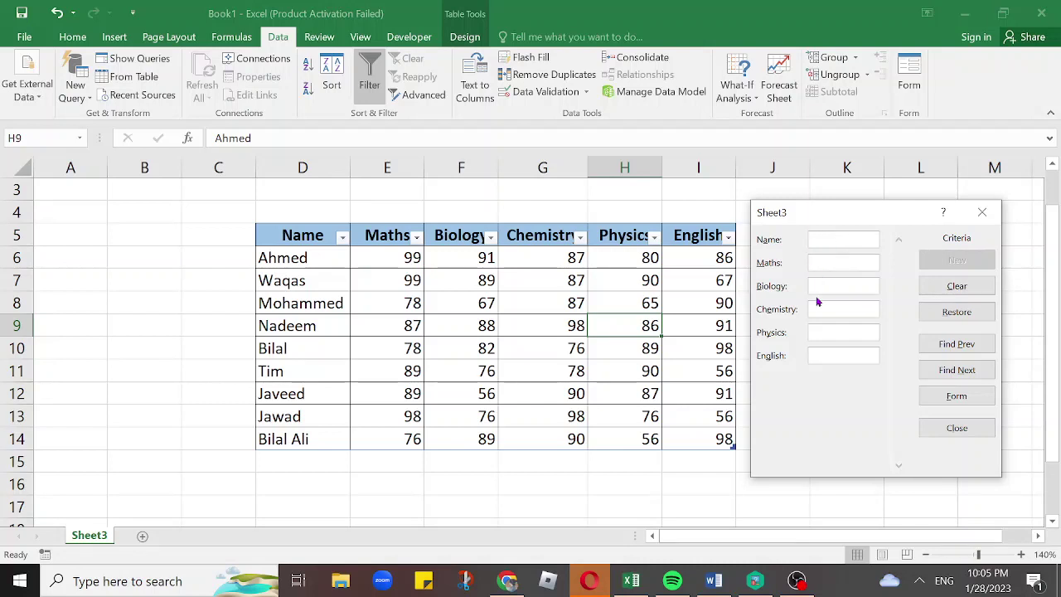
pyautogui.press('Tab')
pyautogui.click(956, 374)
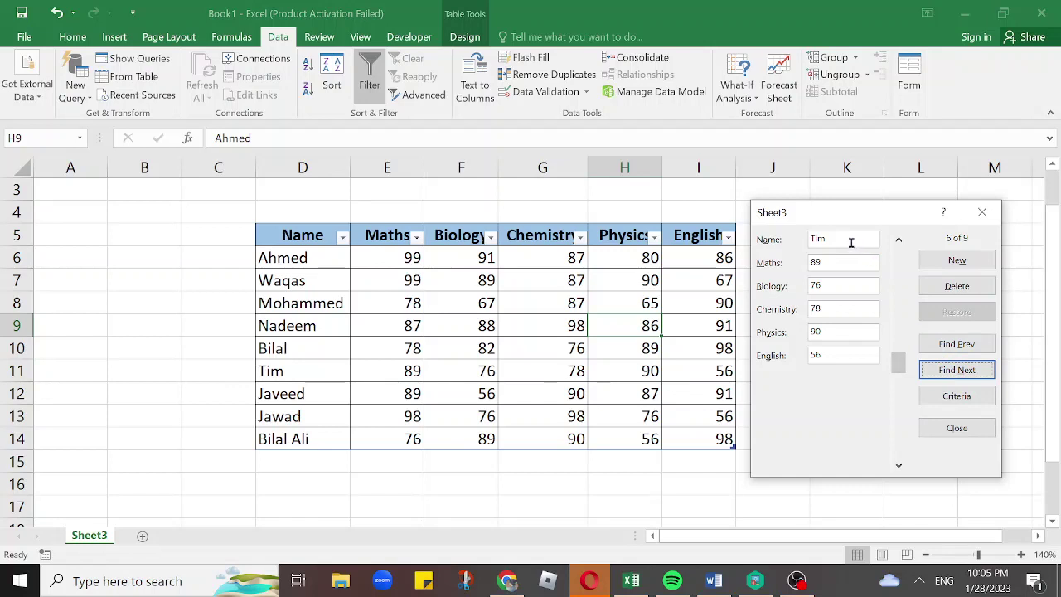
pyautogui.click(964, 345)
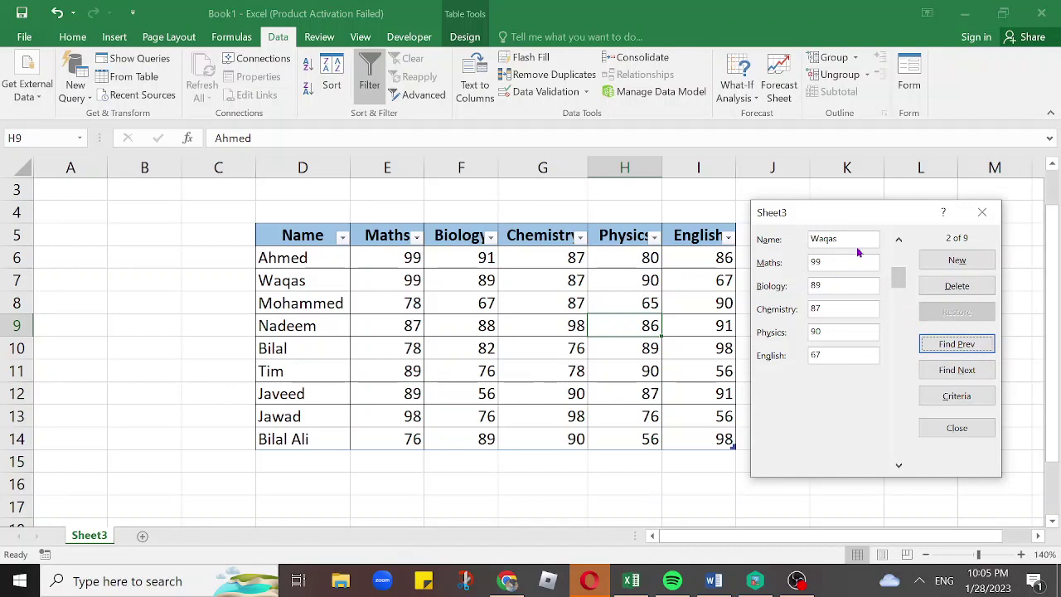
# Review the form's search criteria and browse backward and forward between the records with Maths 99
pyautogui.click(962, 398)
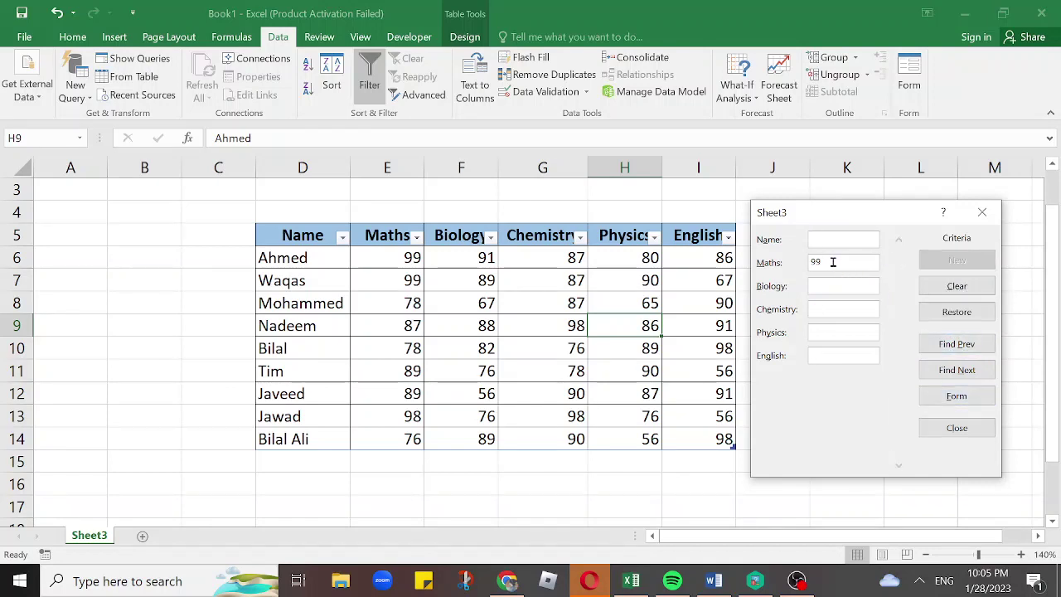
pyautogui.click(957, 347)
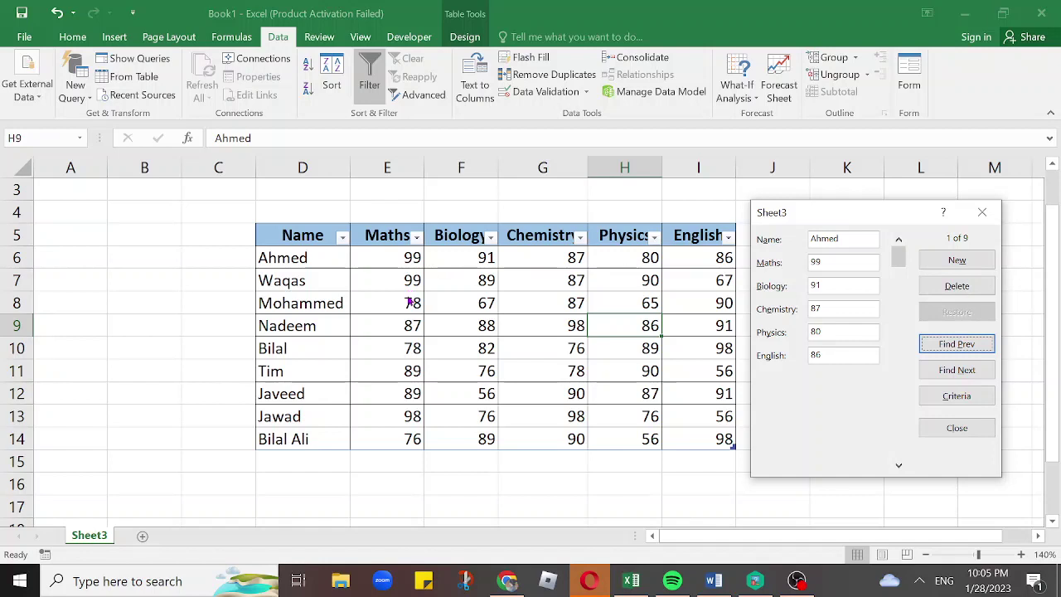
pyautogui.click(958, 373)
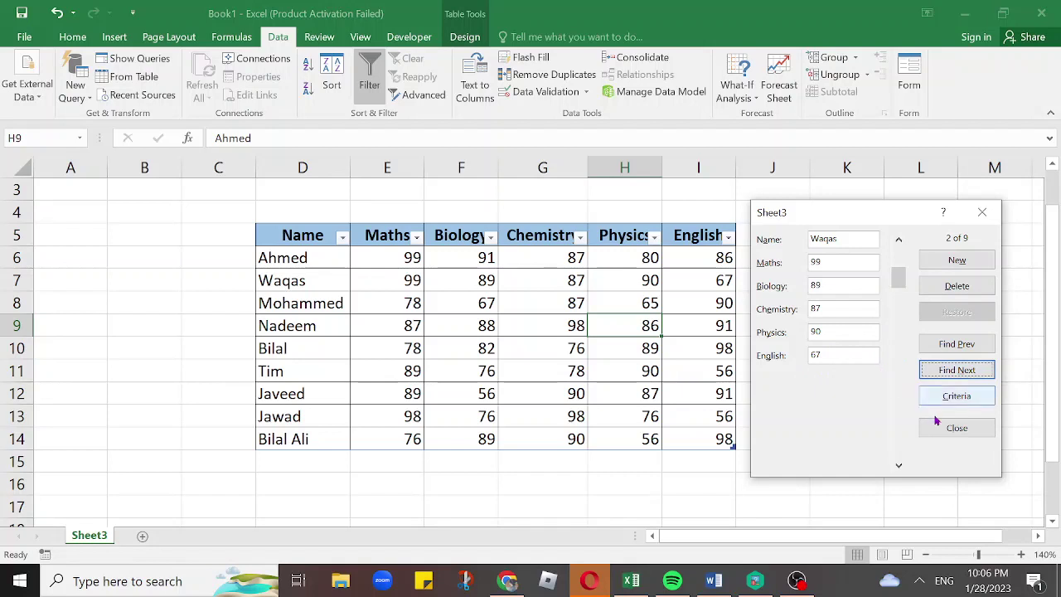
# Clear the Maths criterion and search the form by the name of the student in row 12
pyautogui.click(957, 396)
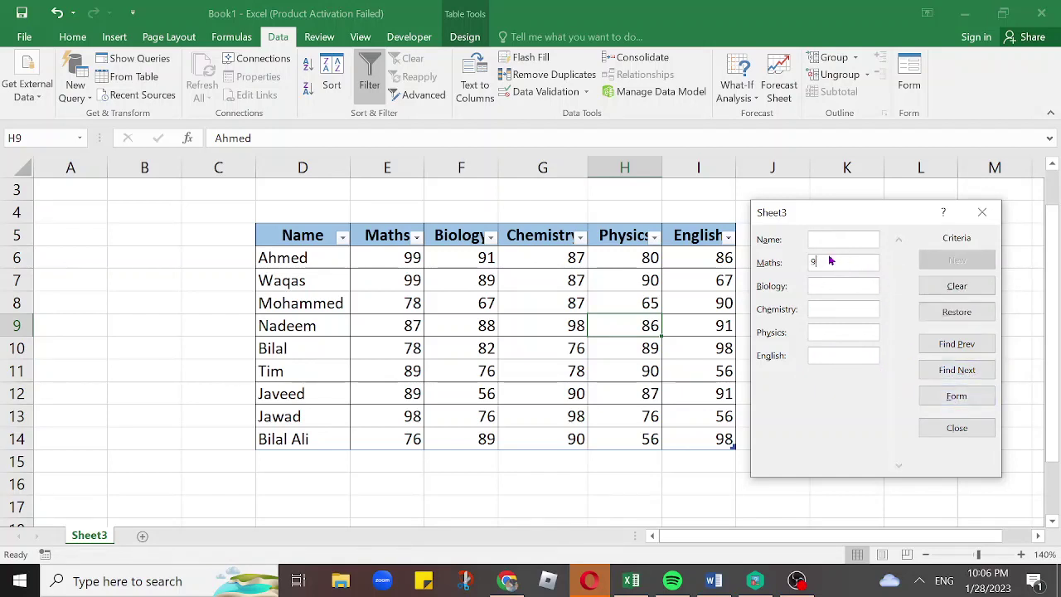
pyautogui.press('BackSpace')
pyautogui.click(819, 239)
pyautogui.write('Javeed')
pyautogui.click(948, 371)
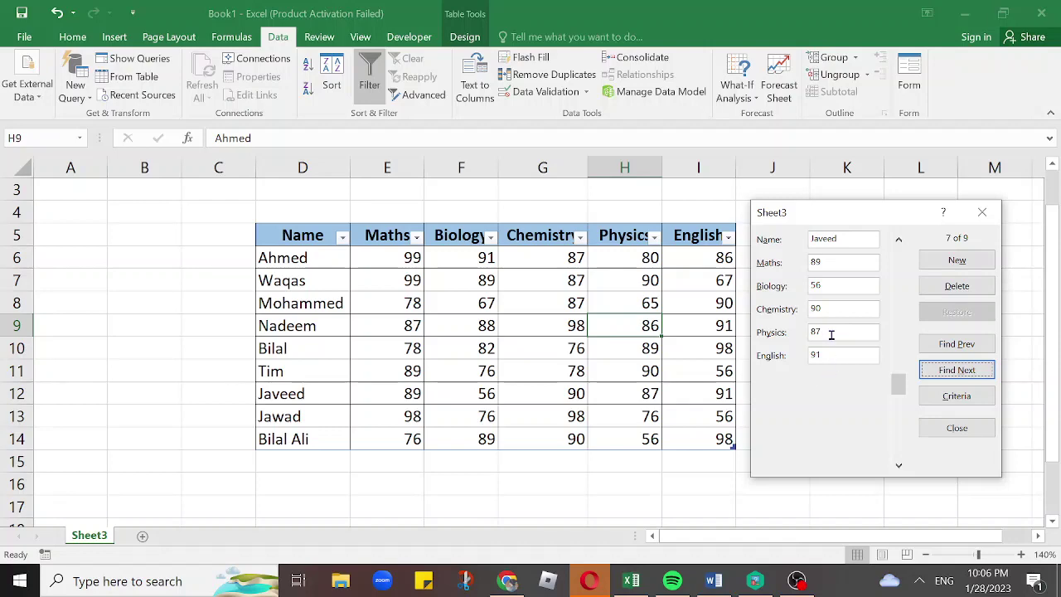
pyautogui.moveTo(841, 217)
pyautogui.mouseDown()
pyautogui.moveTo(749, 190)
pyautogui.moveTo(775, 184)
pyautogui.moveTo(867, 208)
pyautogui.moveTo(836, 204)
pyautogui.moveTo(835, 217)
pyautogui.mouseUp()
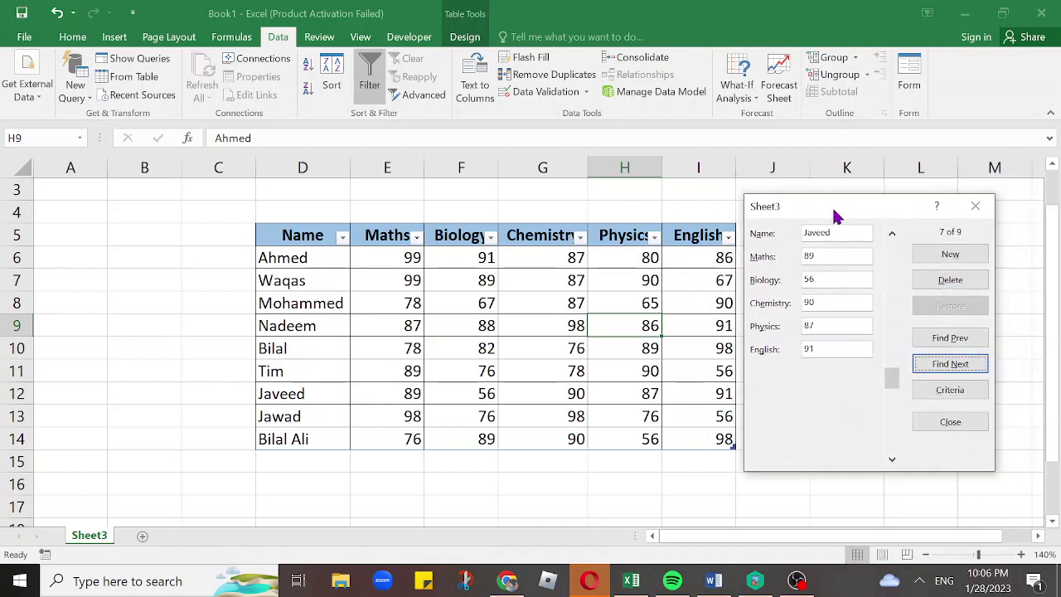